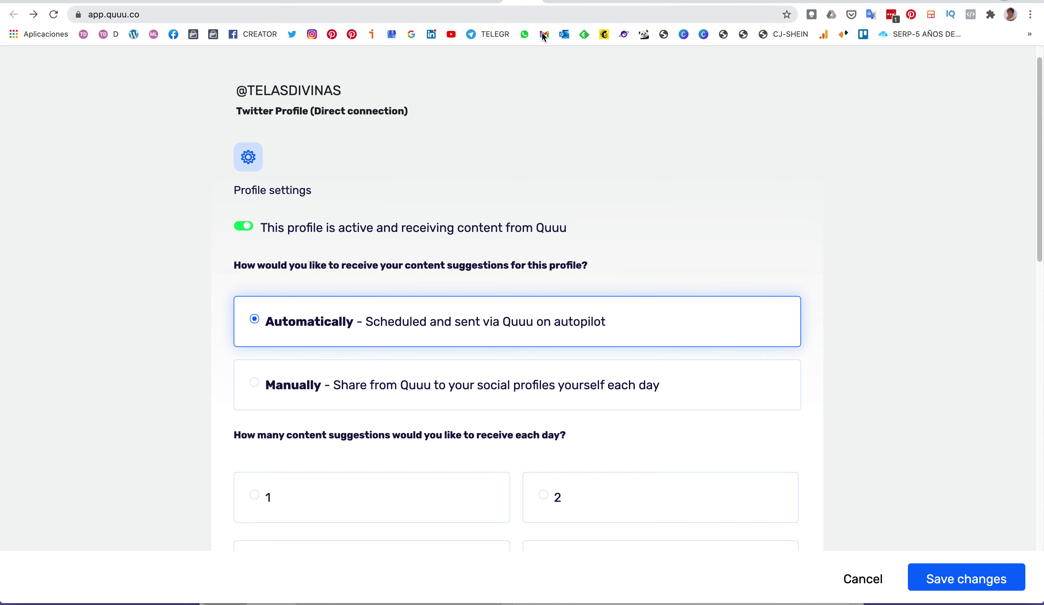
{"action": "left_click", "coordinate": [490, 2]}
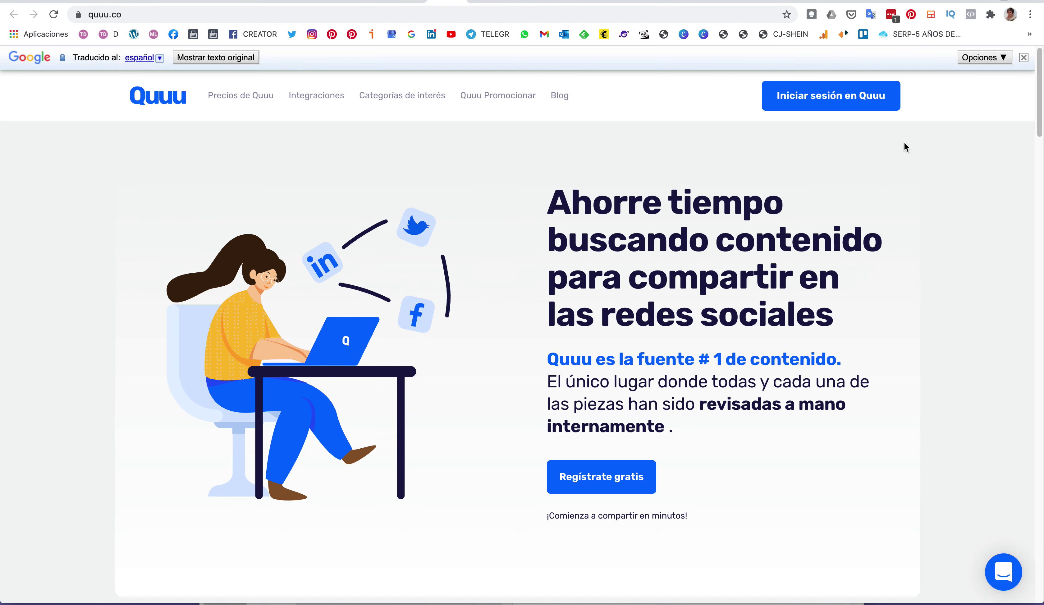
{"action": "left_click", "coordinate": [835, 97]}
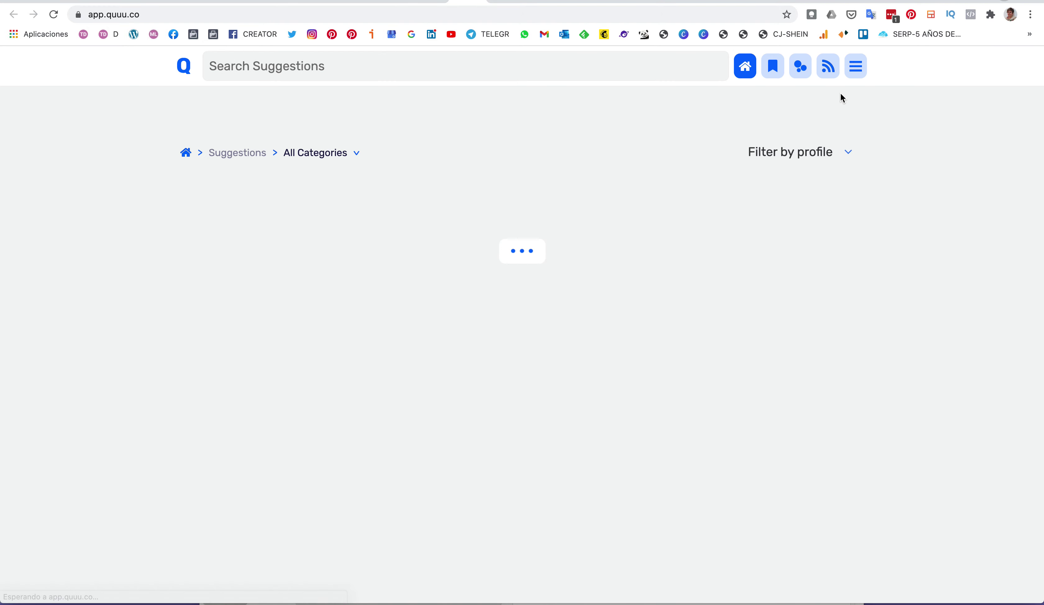
{"action": "left_click", "coordinate": [856, 68]}
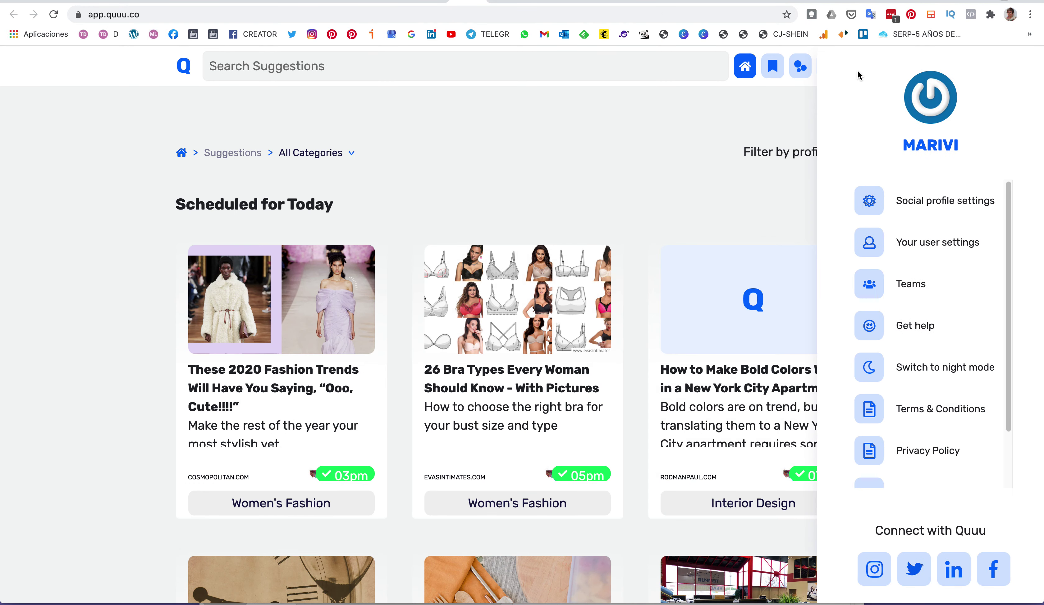
{"action": "left_click", "coordinate": [949, 208]}
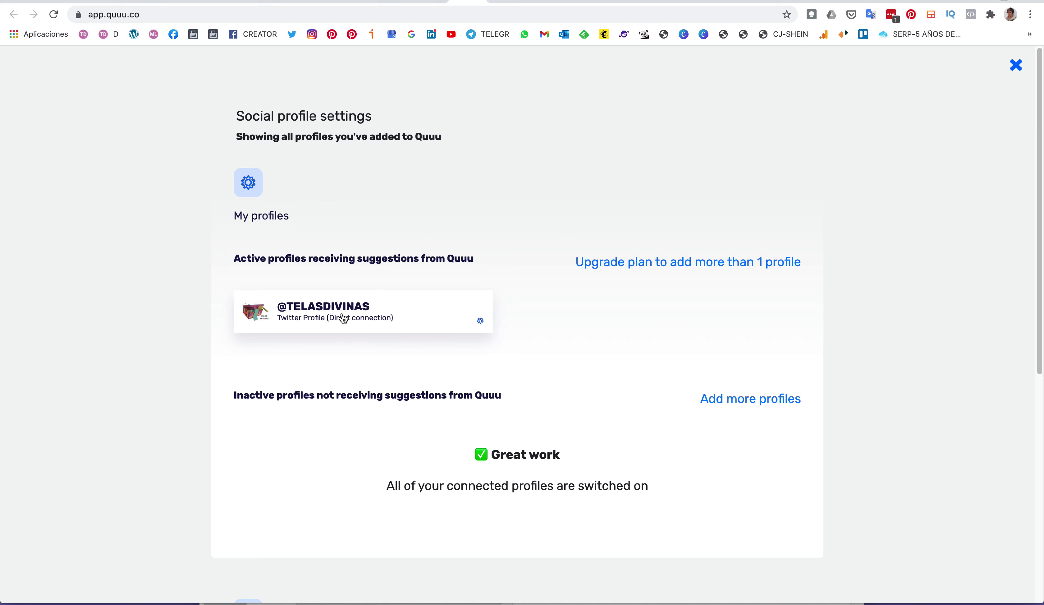
{"action": "left_click", "coordinate": [343, 318]}
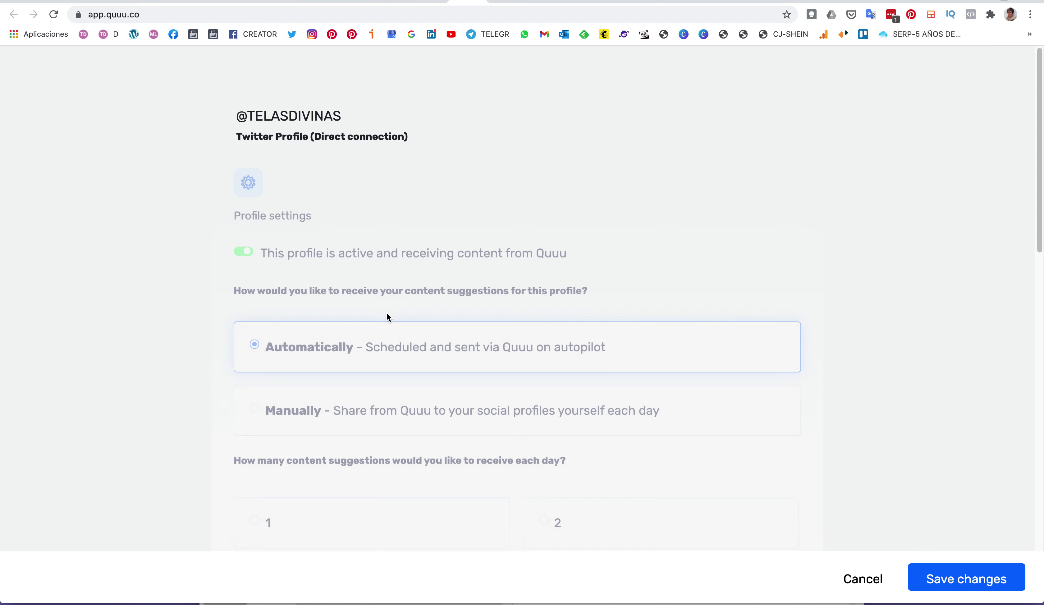
Review the profile's suggestion delivery mode, daily suggestion amount and interest categories
{"action": "scroll", "coordinate": [545, 302], "scroll_direction": "down", "scroll_amount": 3}
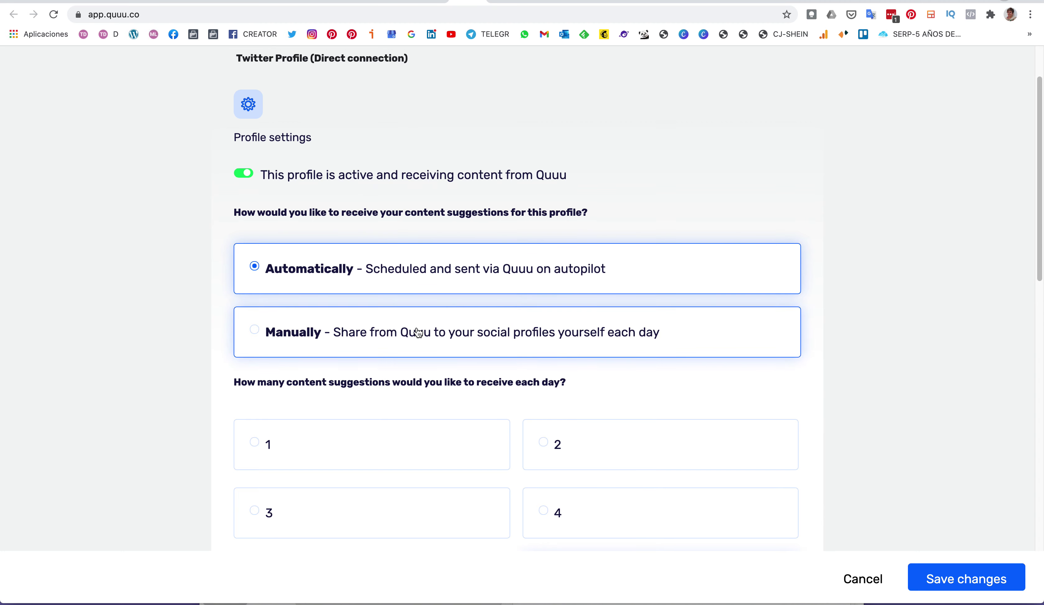
{"action": "scroll", "coordinate": [418, 334], "scroll_direction": "down", "scroll_amount": 2}
{"action": "scroll", "coordinate": [417, 332], "scroll_direction": "down", "scroll_amount": 7}
{"action": "scroll", "coordinate": [417, 331], "scroll_direction": "up", "scroll_amount": 10}
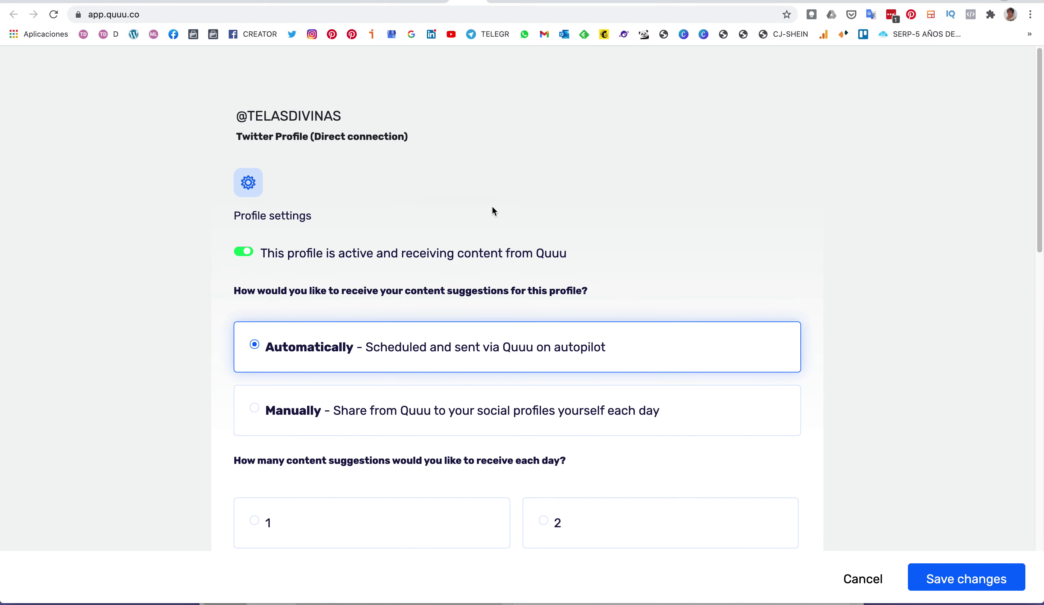
{"action": "scroll", "coordinate": [492, 207], "scroll_direction": "down", "scroll_amount": 15}
{"action": "scroll", "coordinate": [493, 209], "scroll_direction": "down", "scroll_amount": 2}
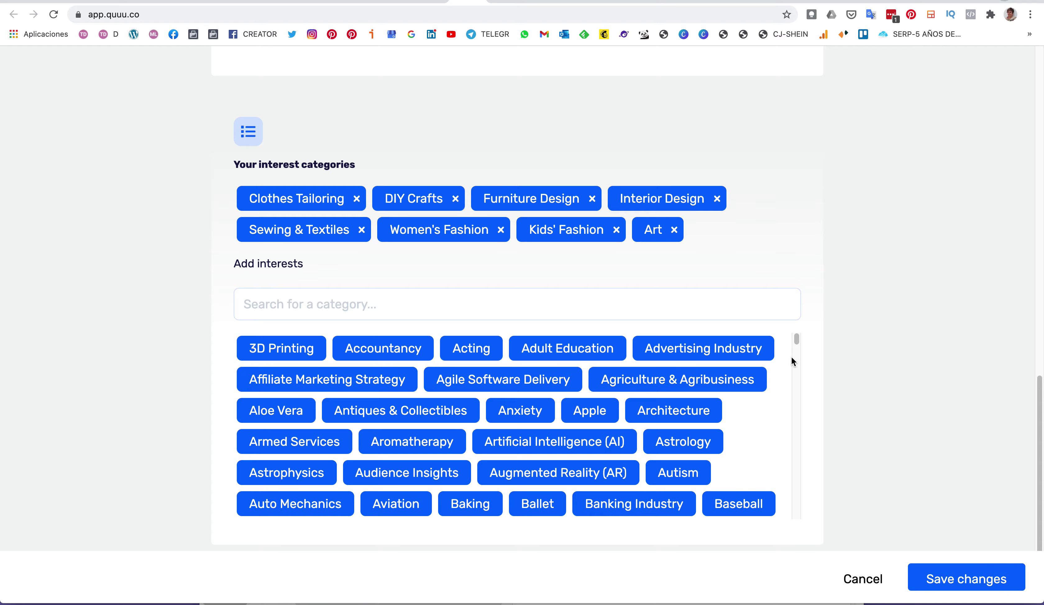
Add Coffee and Cocktails & Mixology to the profile's interest categories and remove both again
{"action": "left_click_drag", "start_coordinate": [797, 342], "coordinate": [805, 371]}
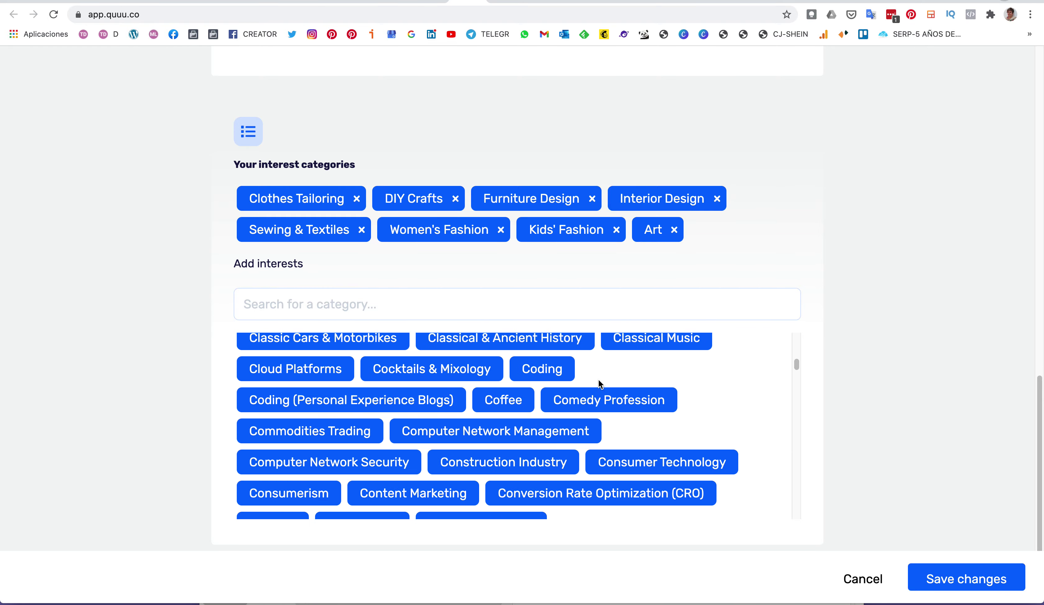
{"action": "left_click", "coordinate": [500, 403]}
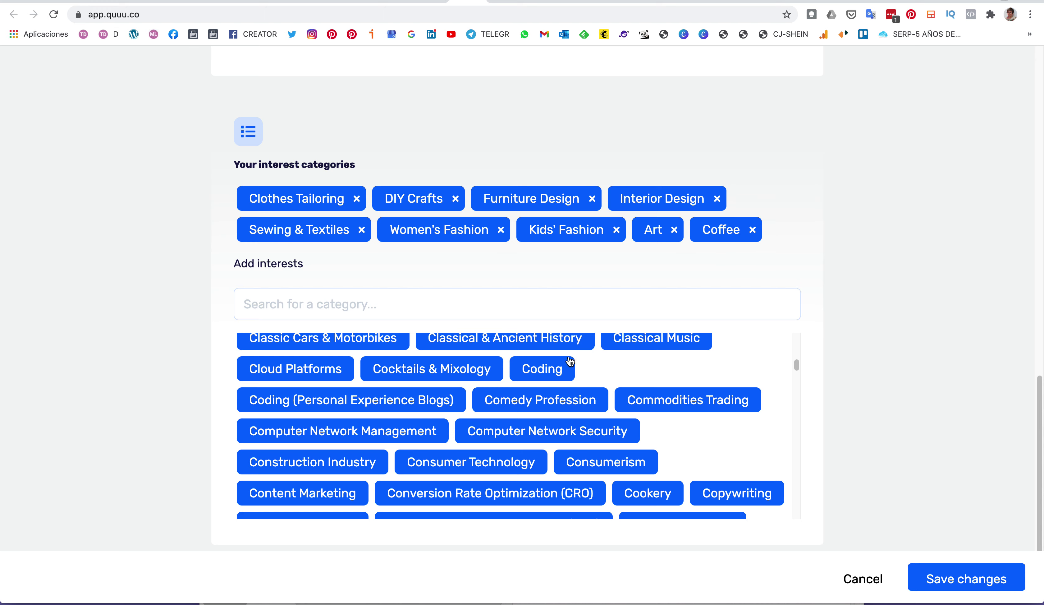
{"action": "left_click", "coordinate": [427, 372]}
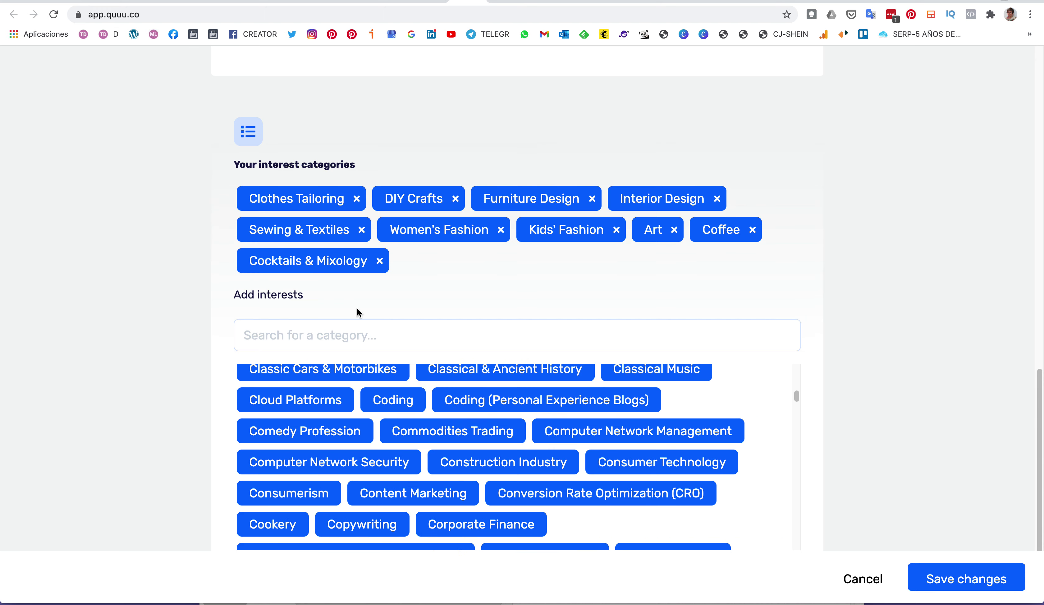
{"action": "left_click", "coordinate": [380, 262]}
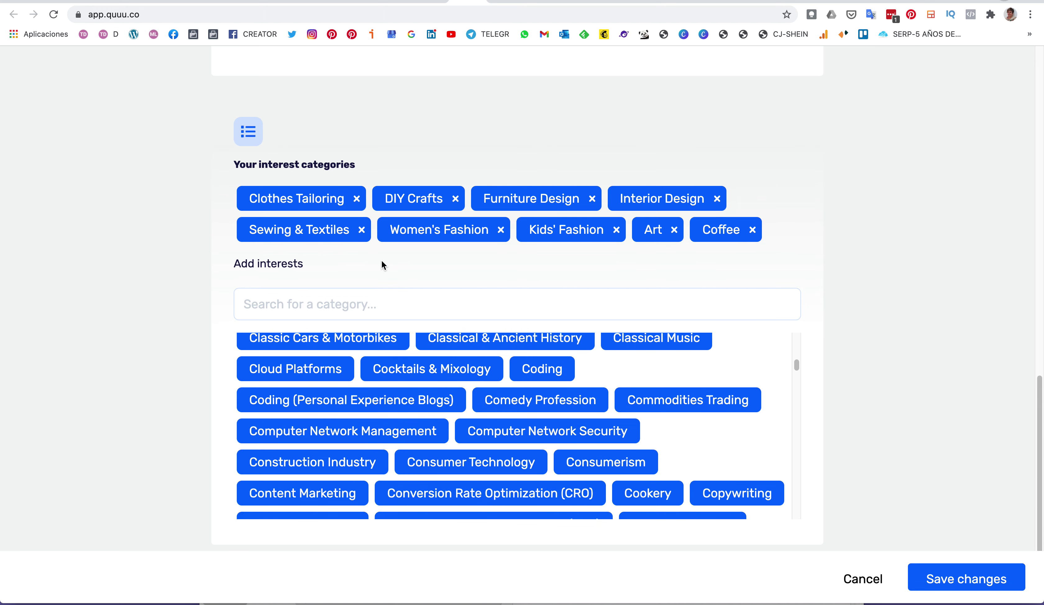
{"action": "left_click", "coordinate": [753, 228]}
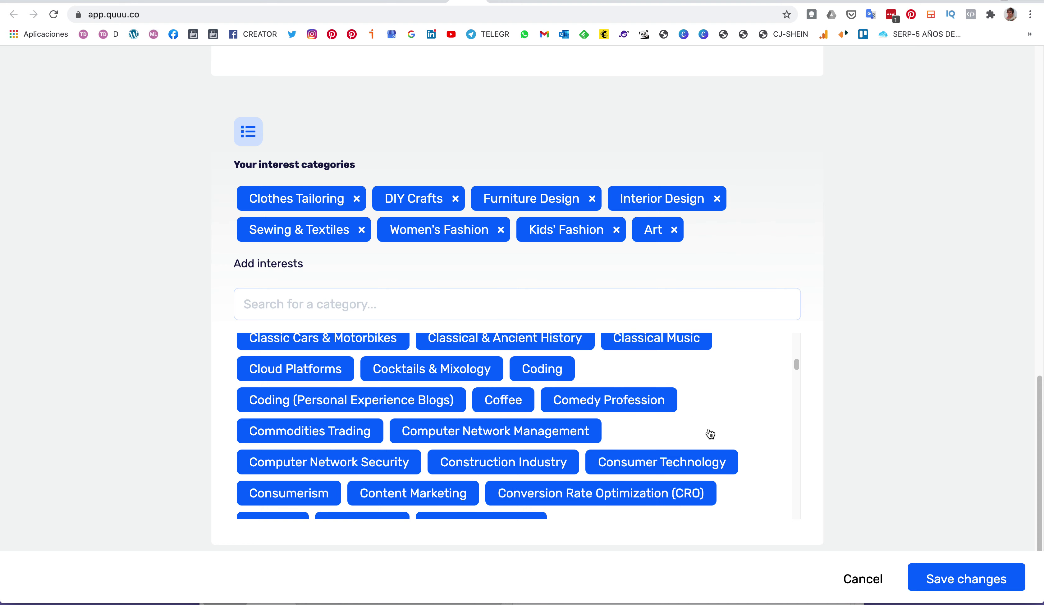
Save the Twitter profile's settings and close the social profile settings page
{"action": "left_click", "coordinate": [975, 574]}
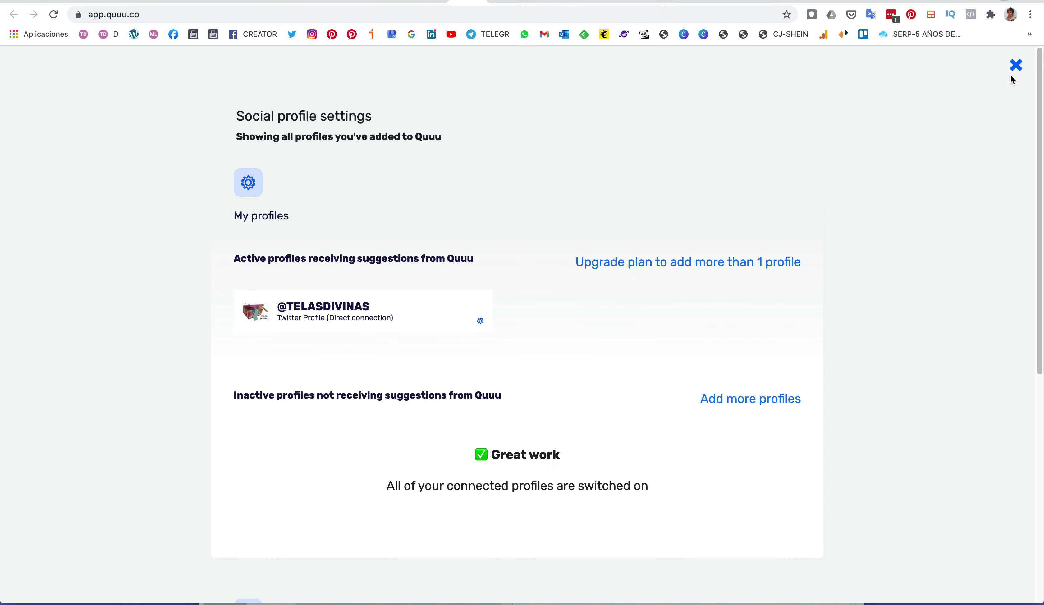
{"action": "left_click", "coordinate": [1017, 66]}
Review the content scheduled for today and the list of categories available for filtering suggestions
{"action": "scroll", "coordinate": [892, 282], "scroll_direction": "down", "scroll_amount": 8}
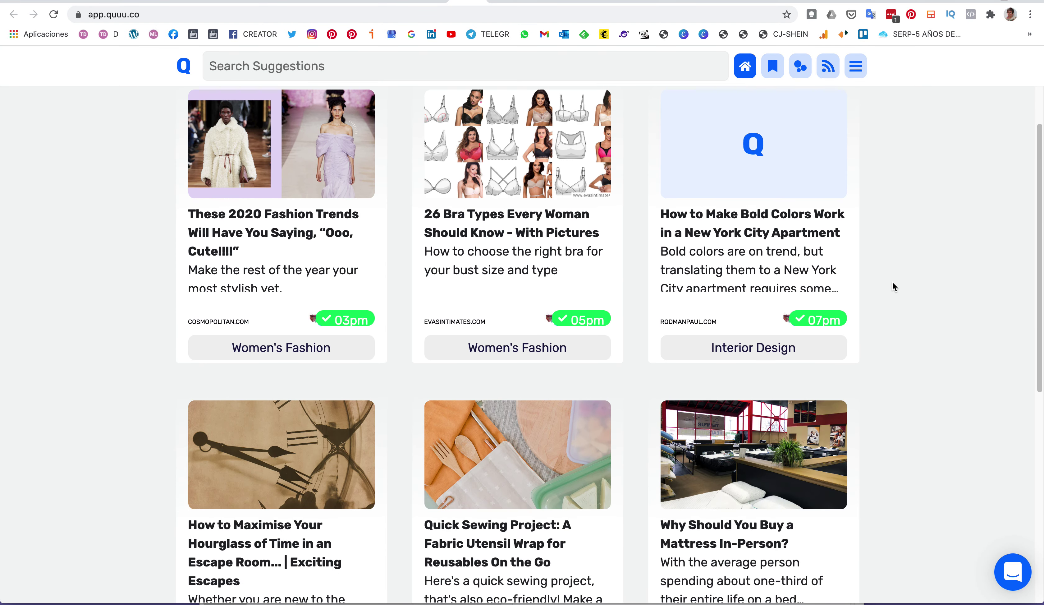
{"action": "scroll", "coordinate": [892, 282], "scroll_direction": "down", "scroll_amount": 5}
{"action": "scroll", "coordinate": [893, 282], "scroll_direction": "up", "scroll_amount": 15}
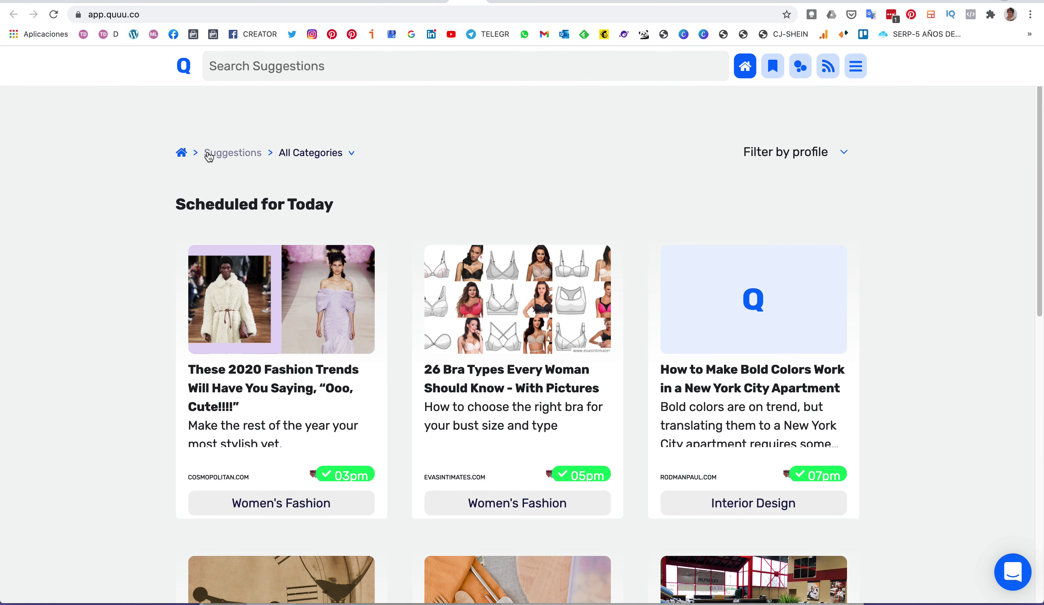
{"action": "left_click", "coordinate": [353, 154]}
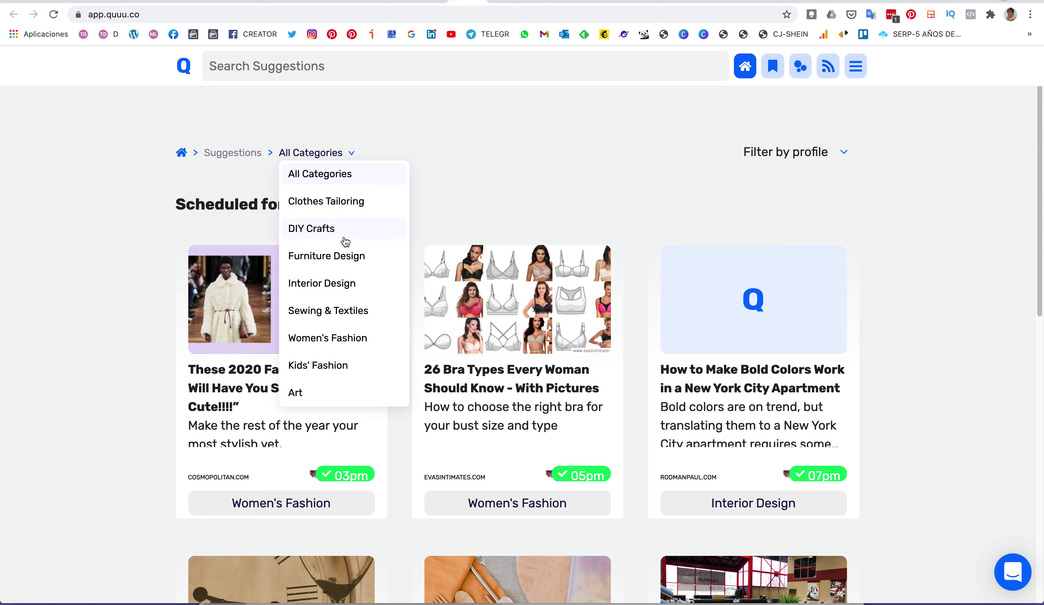
{"action": "left_click", "coordinate": [505, 188]}
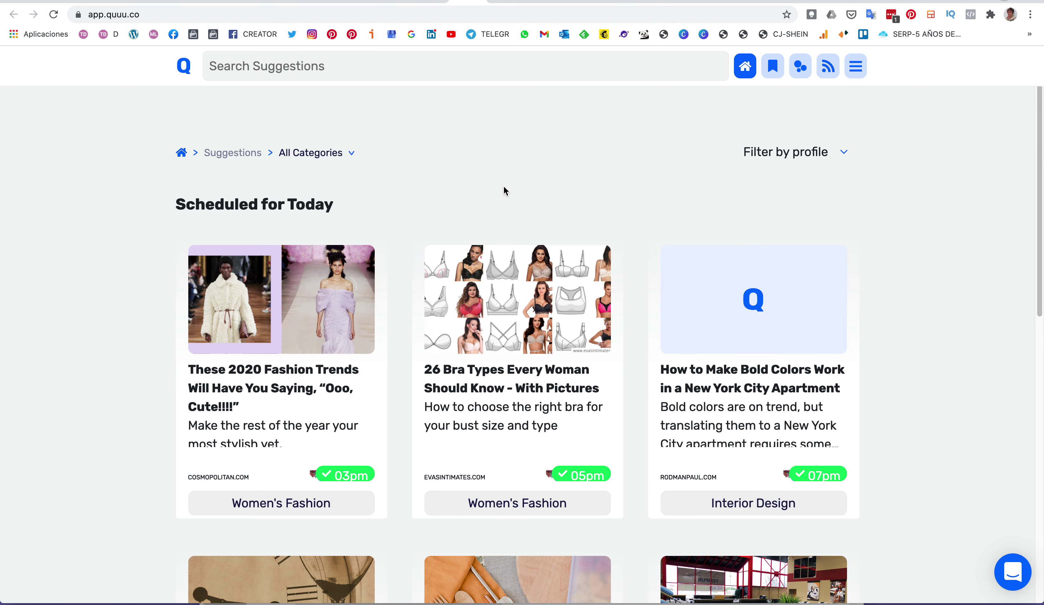
{"action": "left_click", "coordinate": [854, 69]}
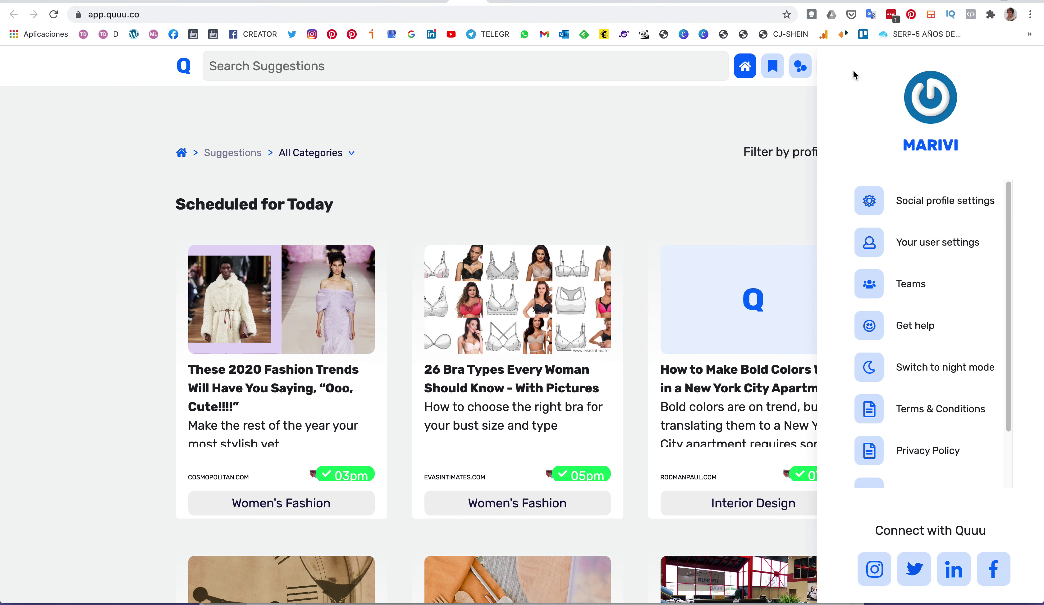
{"action": "left_click", "coordinate": [938, 209]}
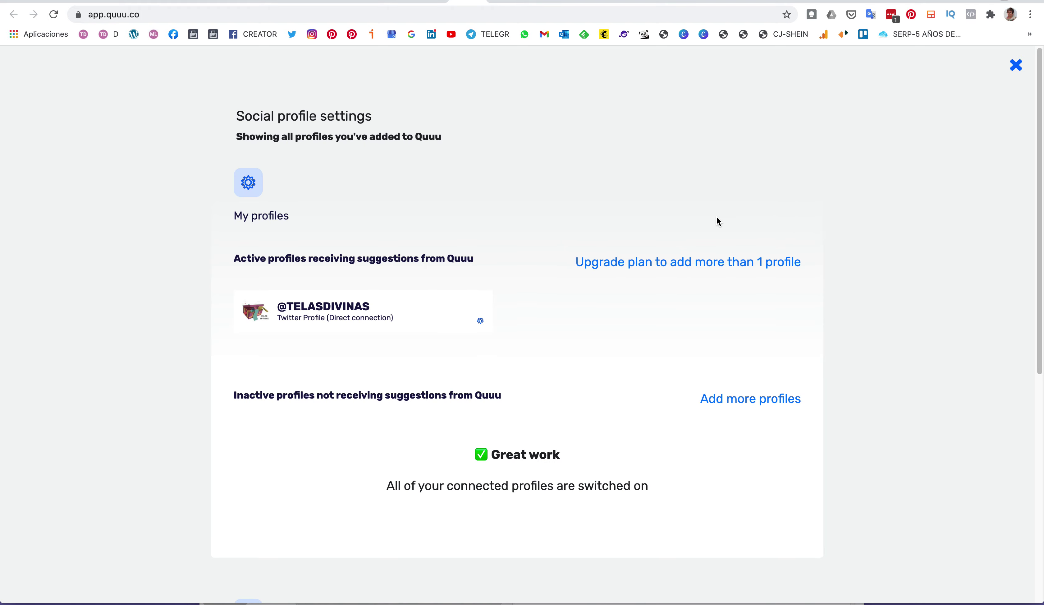
{"action": "left_click", "coordinate": [365, 317]}
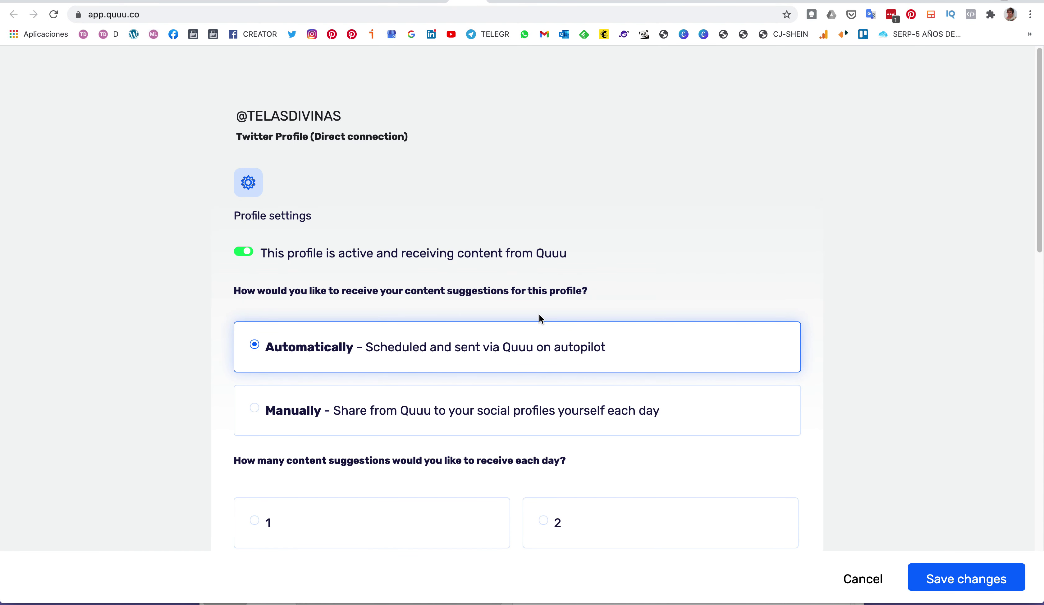
{"action": "scroll", "coordinate": [540, 318], "scroll_direction": "down", "scroll_amount": 3}
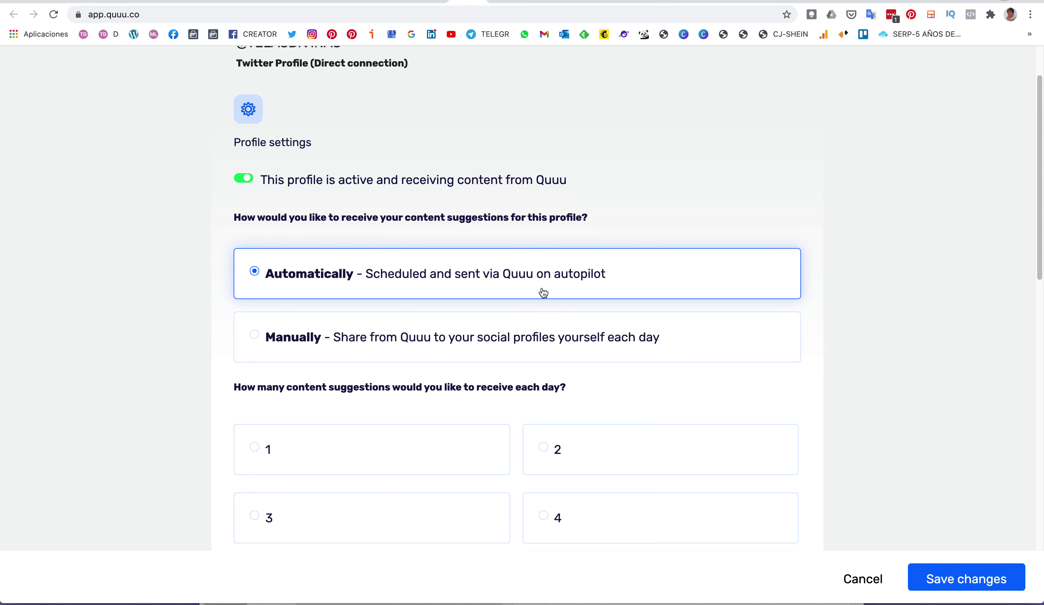
{"action": "scroll", "coordinate": [524, 238], "scroll_direction": "up", "scroll_amount": 2}
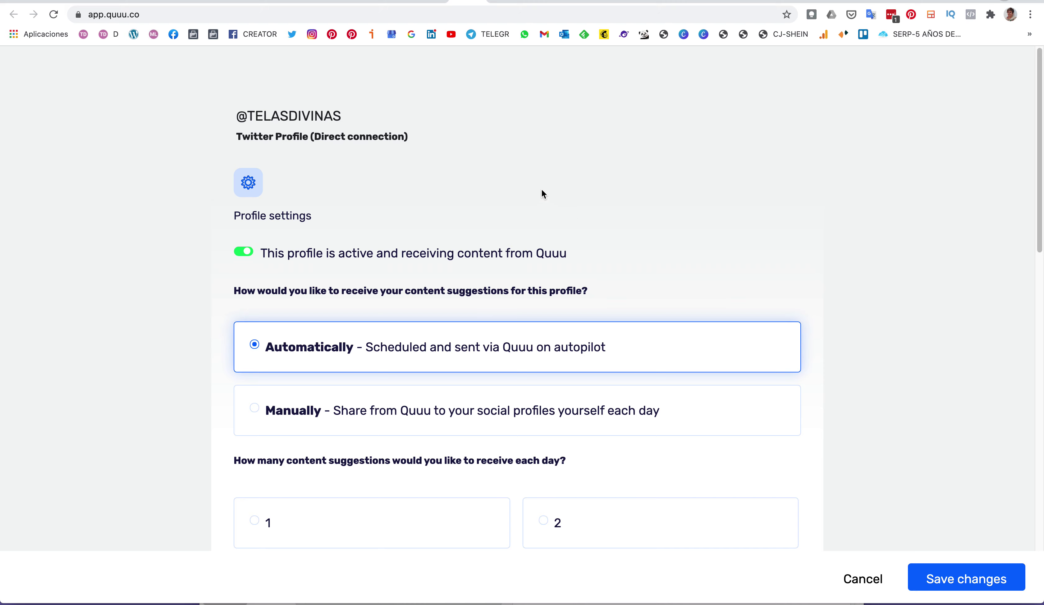
{"action": "scroll", "coordinate": [877, 192], "scroll_direction": "down", "scroll_amount": 6}
{"action": "scroll", "coordinate": [877, 193], "scroll_direction": "up", "scroll_amount": 6}
Switch to Twitter, open the TELAS DIVINAS profile and find the tweet about bold colors in a New York City apartment
{"action": "left_click", "coordinate": [898, 4]}
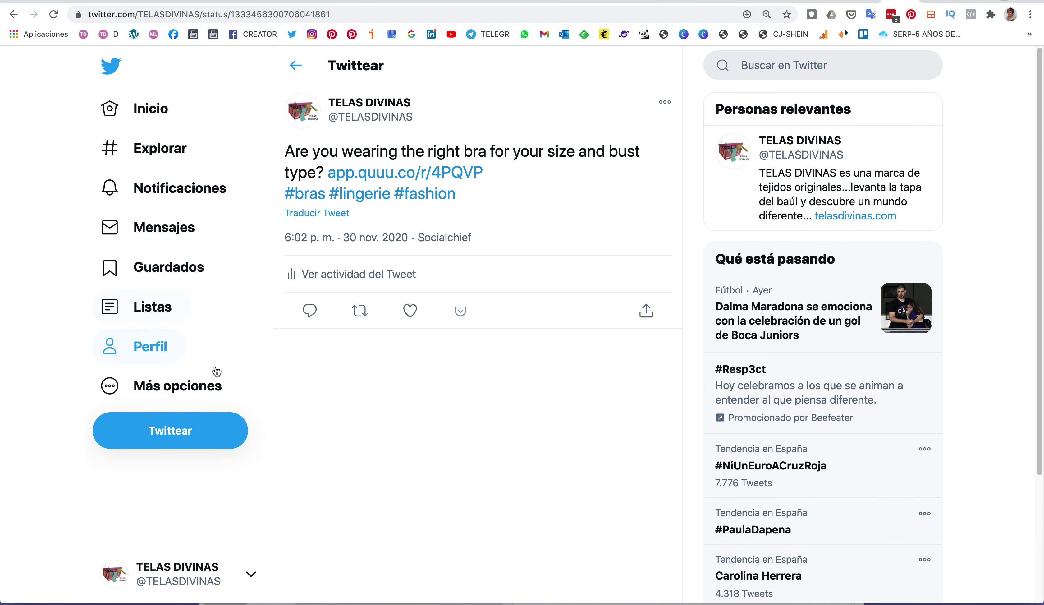
{"action": "scroll", "coordinate": [602, 183], "scroll_direction": "down", "scroll_amount": 4}
{"action": "scroll", "coordinate": [602, 183], "scroll_direction": "up", "scroll_amount": 4}
{"action": "left_click", "coordinate": [390, 107]}
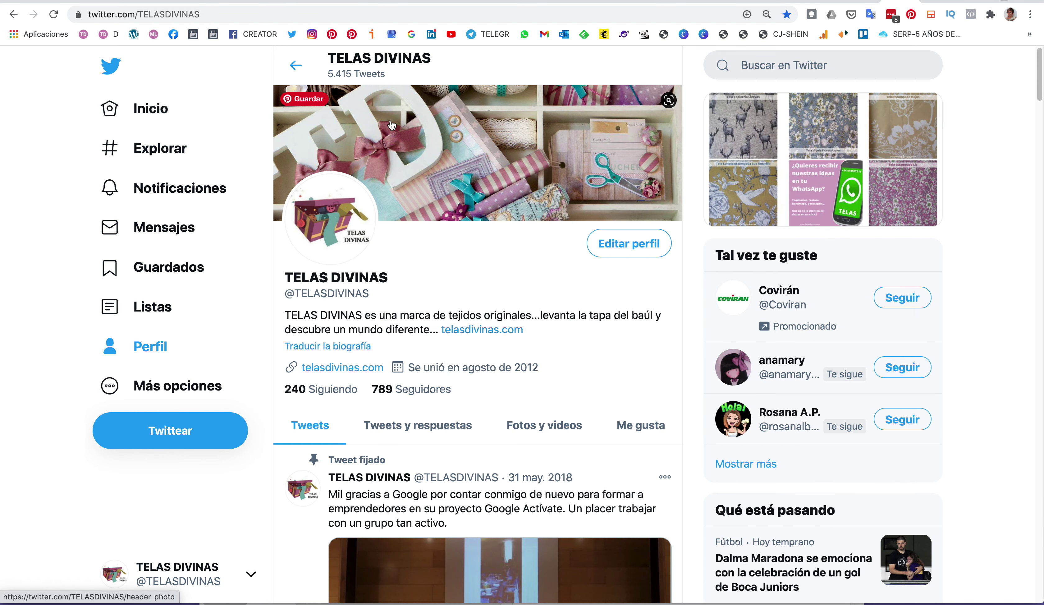
{"action": "scroll", "coordinate": [458, 252], "scroll_direction": "down", "scroll_amount": 4}
{"action": "scroll", "coordinate": [458, 251], "scroll_direction": "down", "scroll_amount": 18}
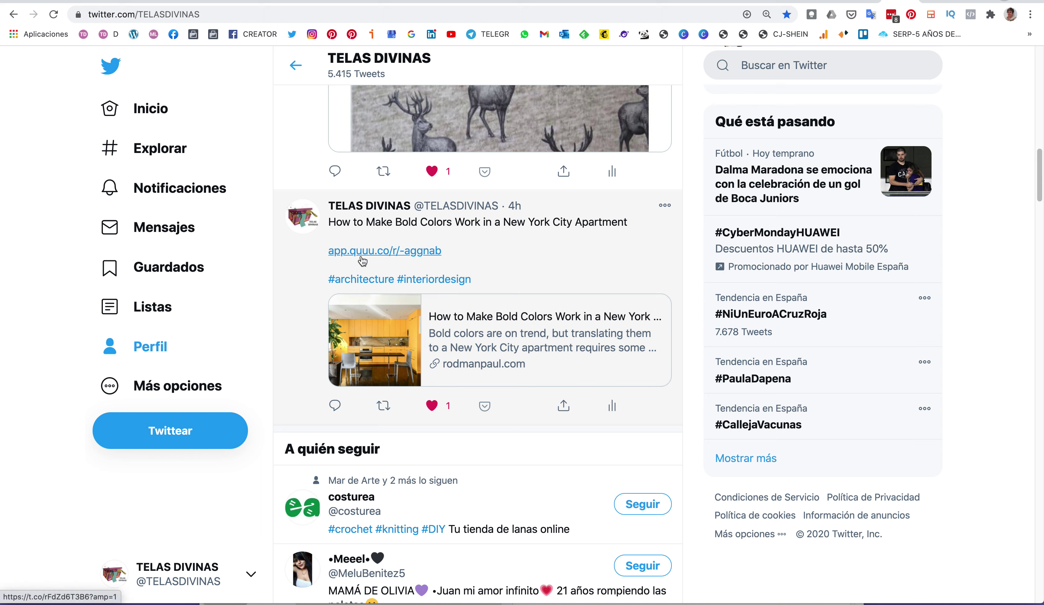
Open the article linked in the bold colors tweet, look through it and return to the Twitter profile
{"action": "left_click", "coordinate": [374, 254]}
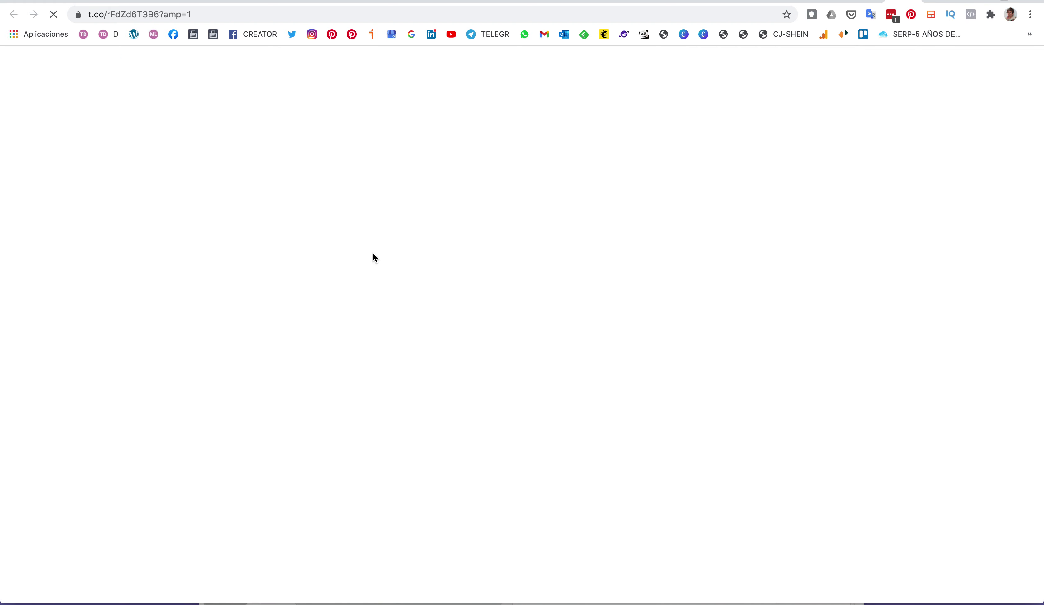
{"action": "scroll", "coordinate": [657, 370], "scroll_direction": "down", "scroll_amount": 20}
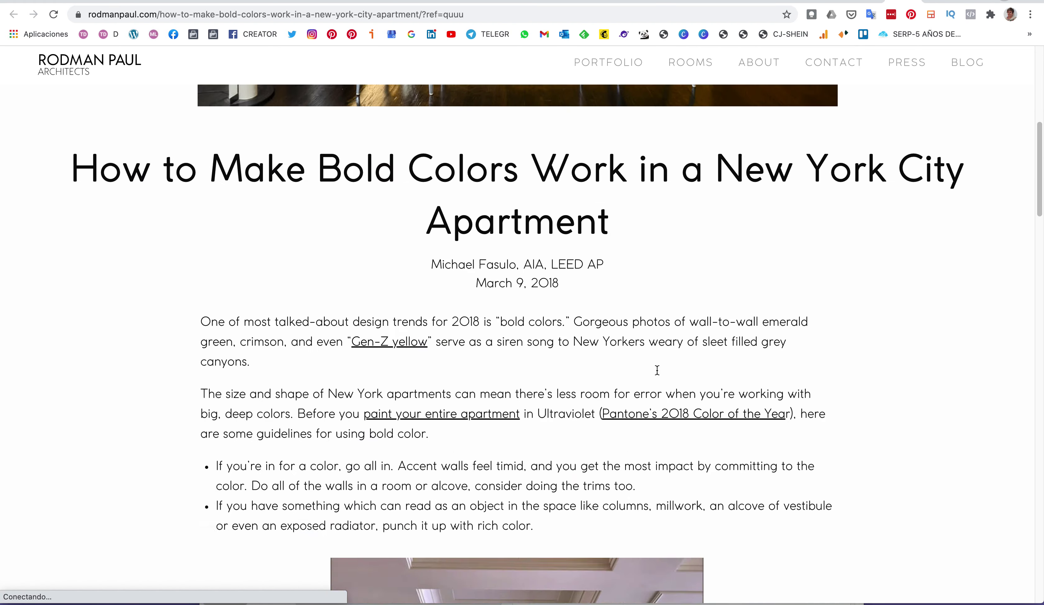
{"action": "scroll", "coordinate": [657, 369], "scroll_direction": "up", "scroll_amount": 20}
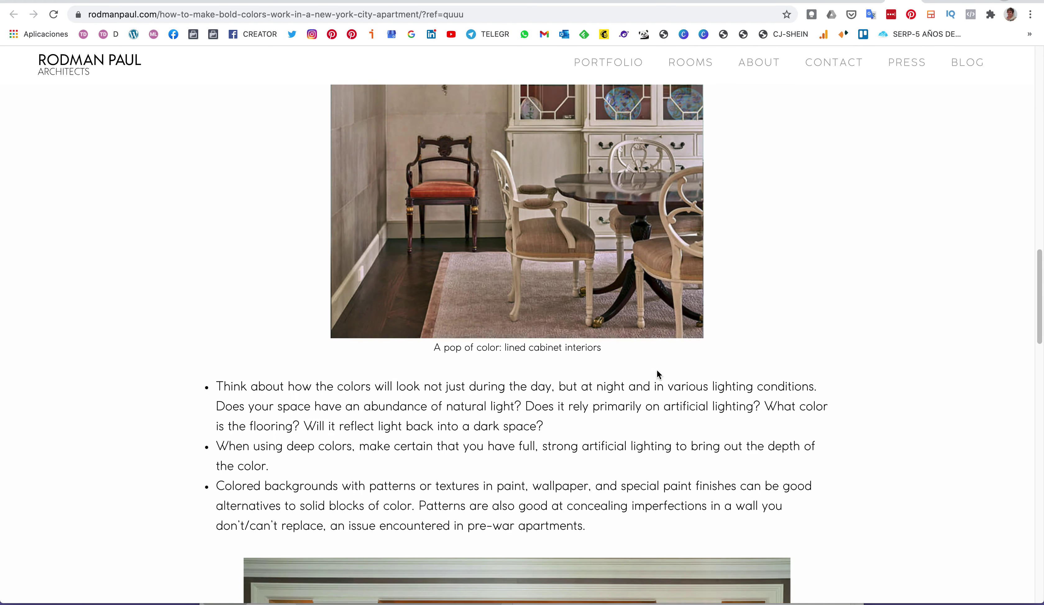
{"action": "left_click", "coordinate": [913, 2]}
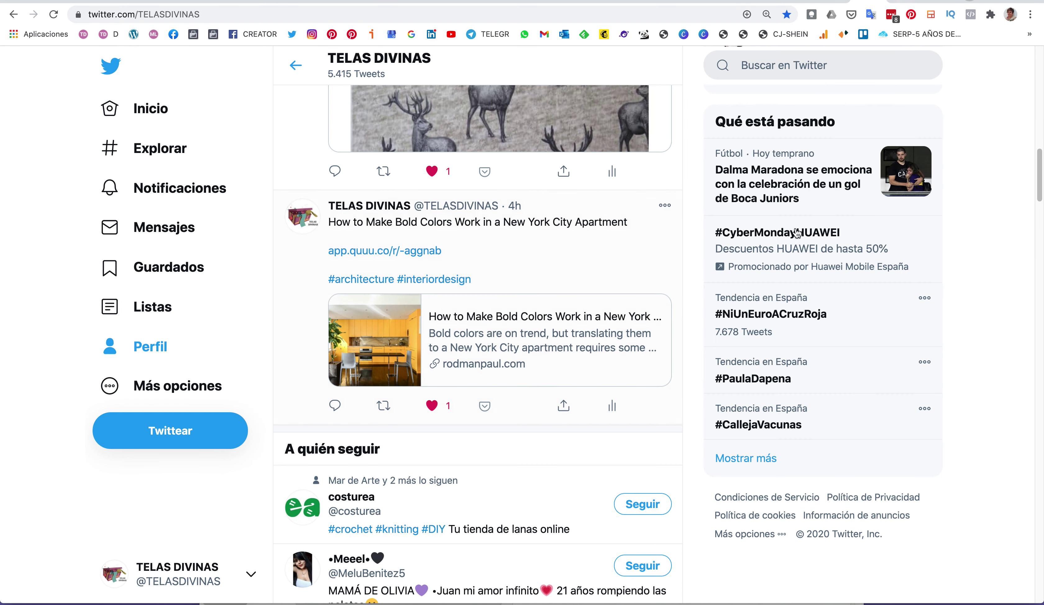
Find the tweet about the 2020 fashion trends via Cosmopolitan and open its linked article
{"action": "scroll", "coordinate": [615, 368], "scroll_direction": "down", "scroll_amount": 10}
{"action": "scroll", "coordinate": [616, 369], "scroll_direction": "down", "scroll_amount": 3}
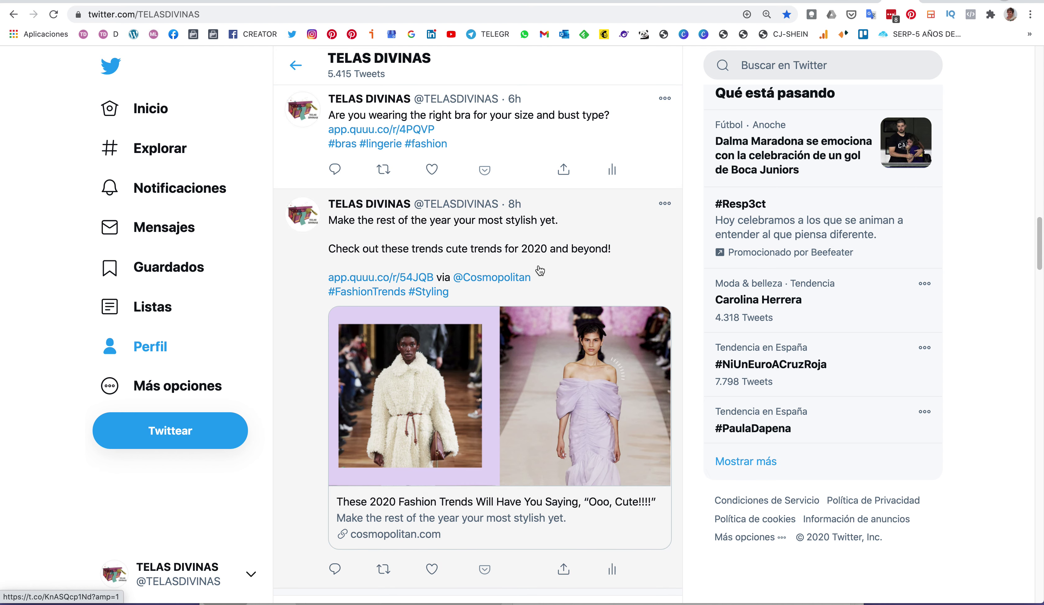
{"action": "scroll", "coordinate": [540, 271], "scroll_direction": "down", "scroll_amount": 1}
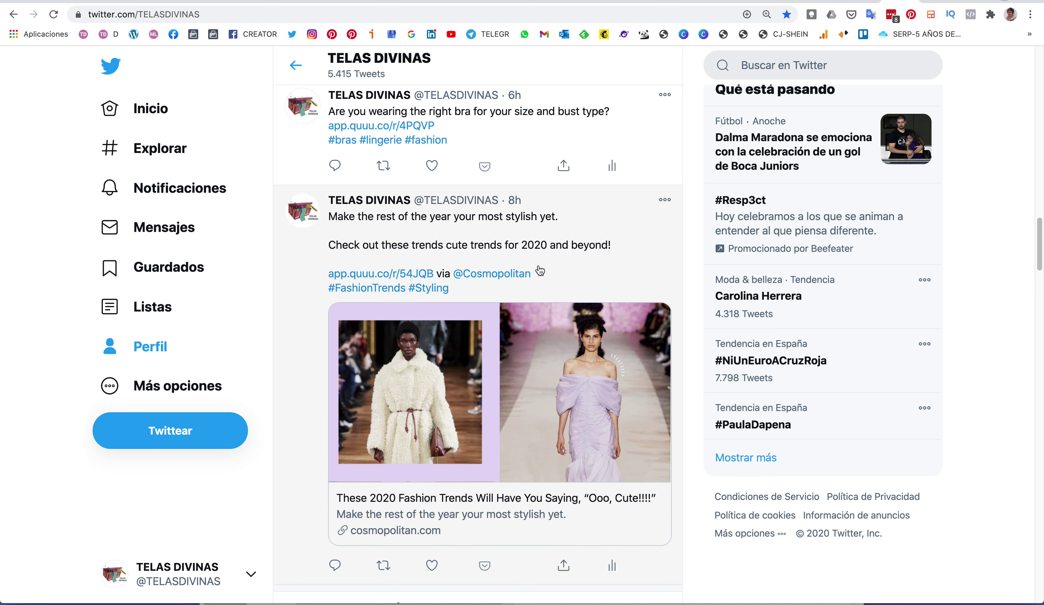
{"action": "scroll", "coordinate": [540, 271], "scroll_direction": "down", "scroll_amount": 2}
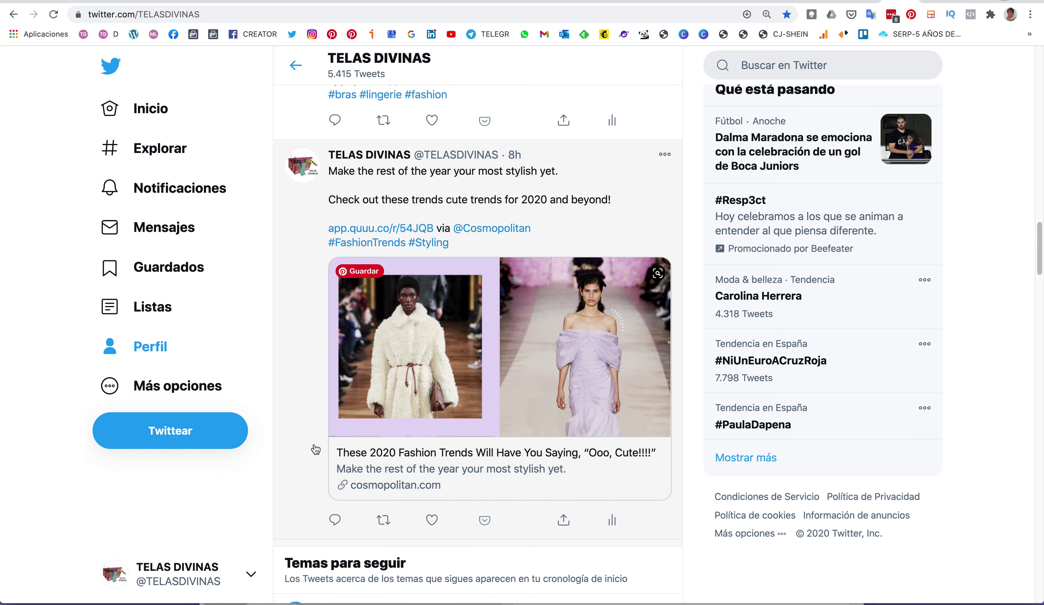
{"action": "left_click", "coordinate": [386, 229]}
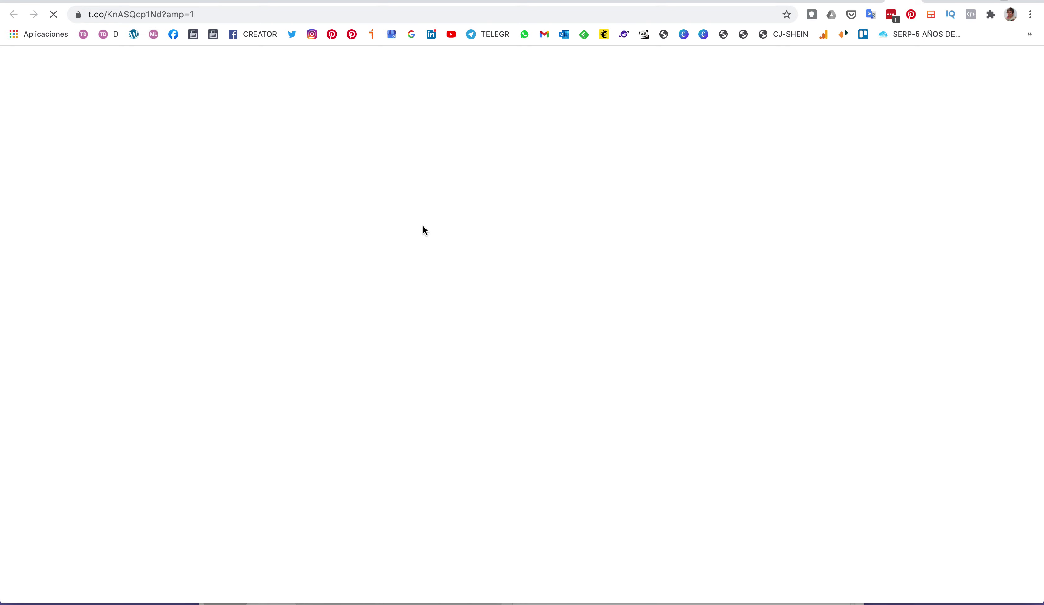
{"action": "scroll", "coordinate": [775, 286], "scroll_direction": "down", "scroll_amount": 5}
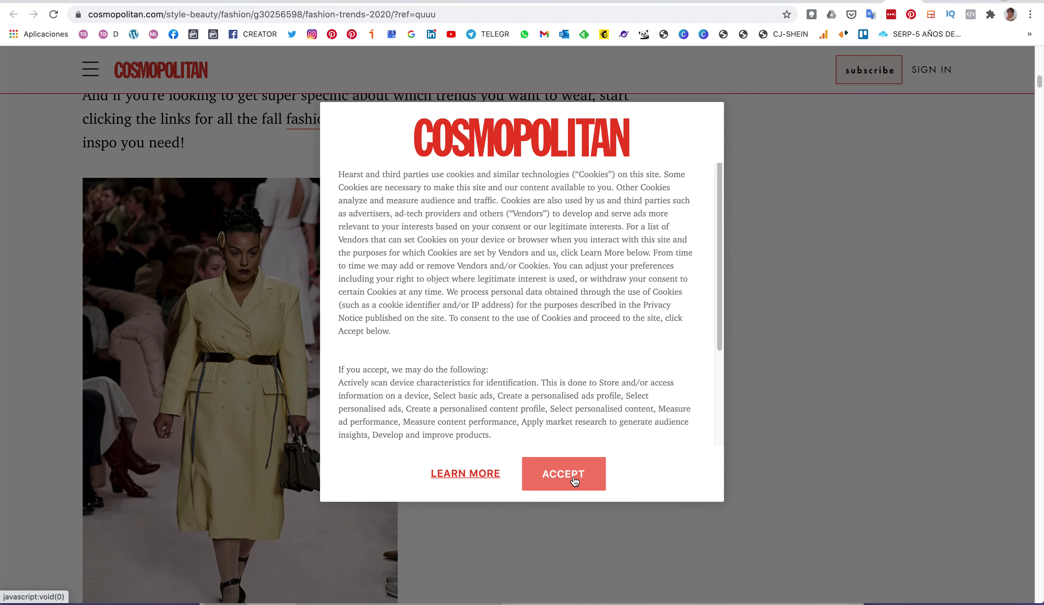
Accept the cookie notice on the Cosmopolitan article and return to the TELAS DIVINAS Twitter profile
{"action": "left_click", "coordinate": [574, 481]}
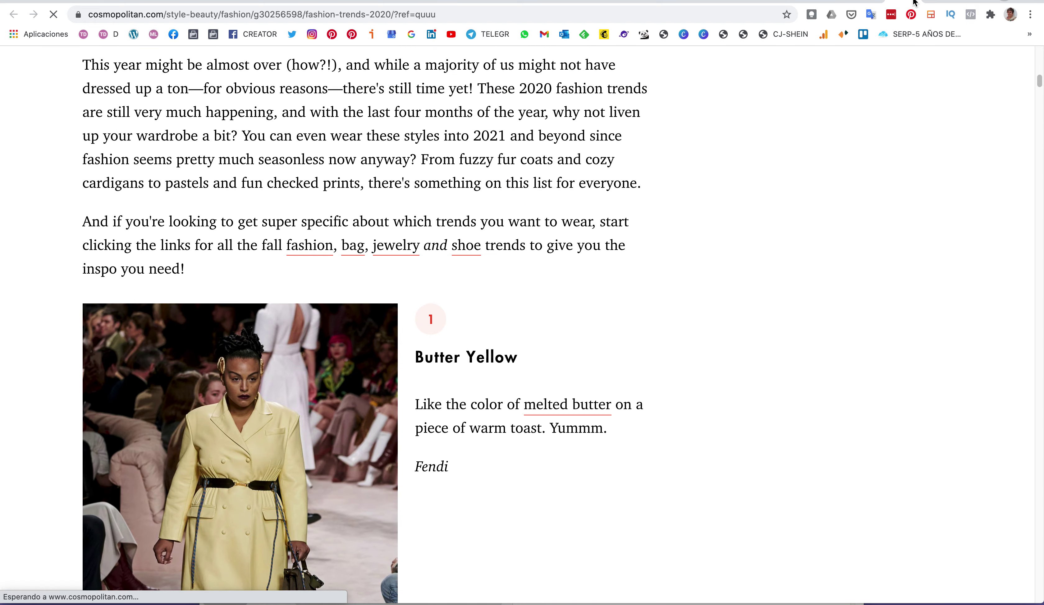
{"action": "left_click", "coordinate": [913, 2]}
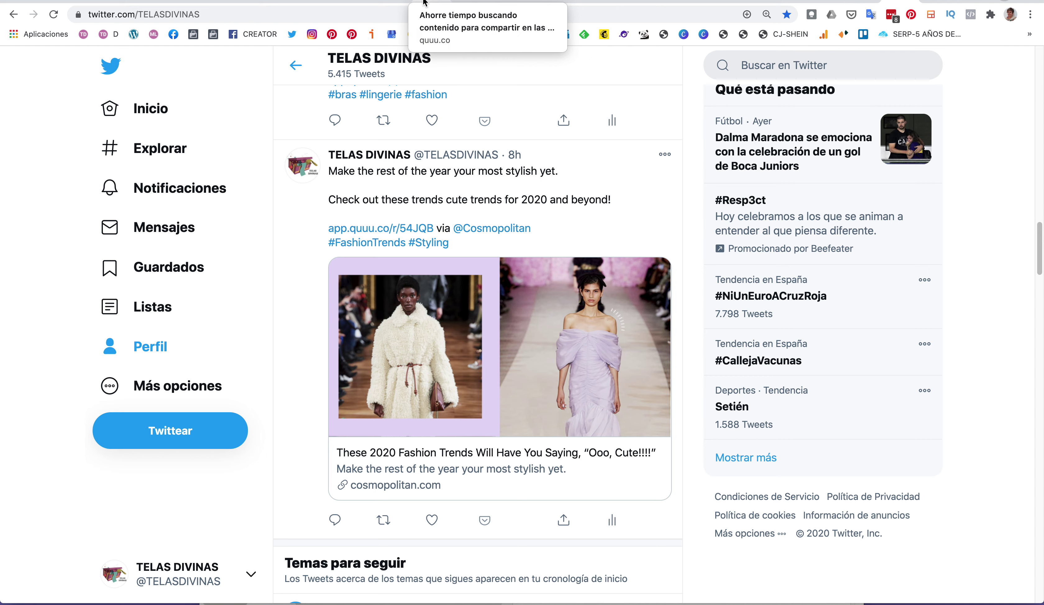
{"action": "left_click", "coordinate": [430, 2]}
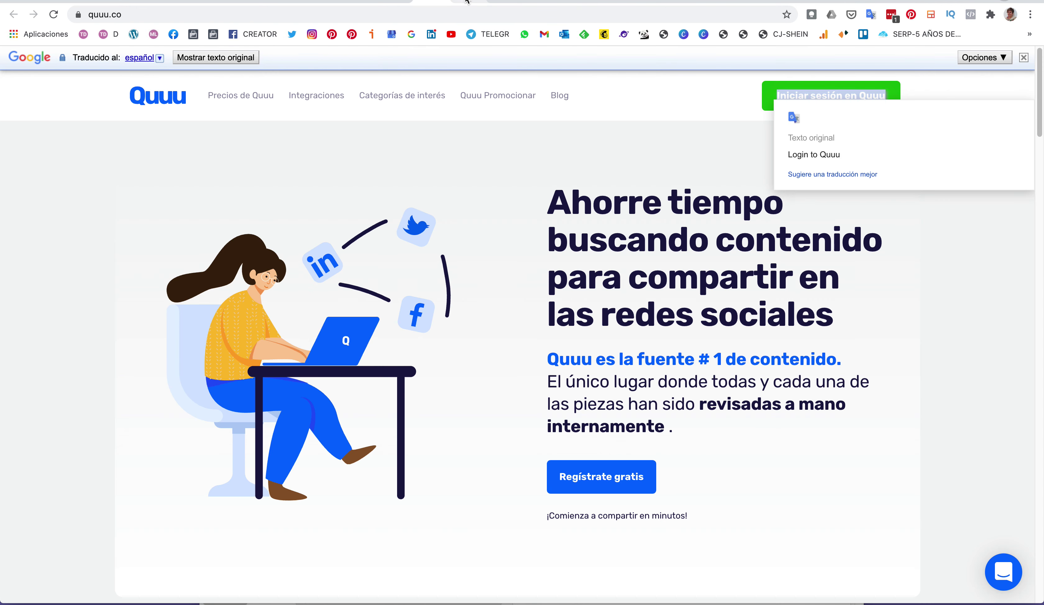
{"action": "left_click", "coordinate": [467, 2]}
{"action": "left_click", "coordinate": [506, 1]}
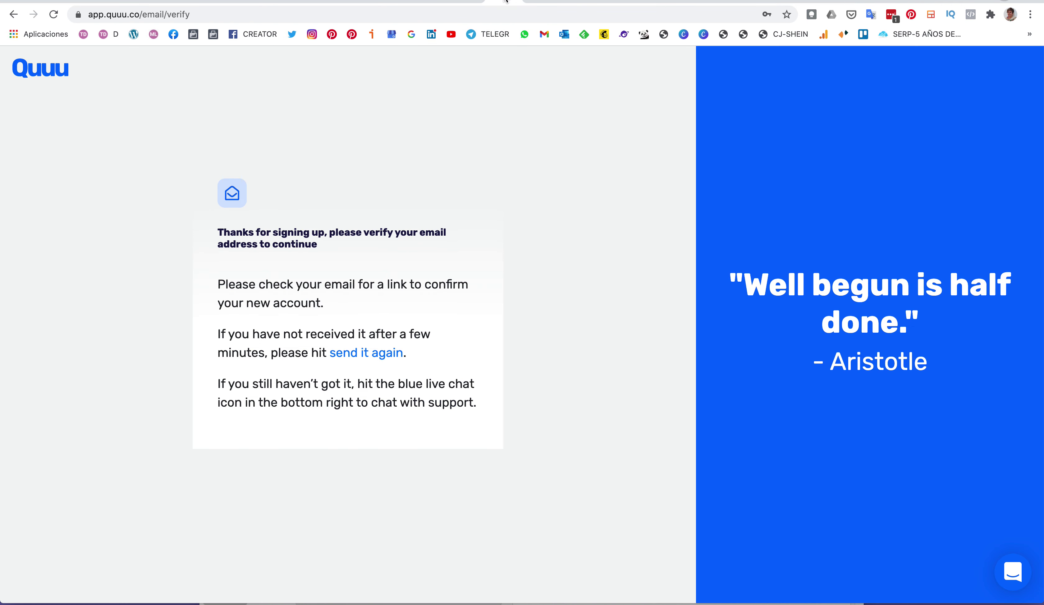
{"action": "left_click", "coordinate": [539, 1]}
{"action": "scroll", "coordinate": [606, 357], "scroll_direction": "down", "scroll_amount": 6}
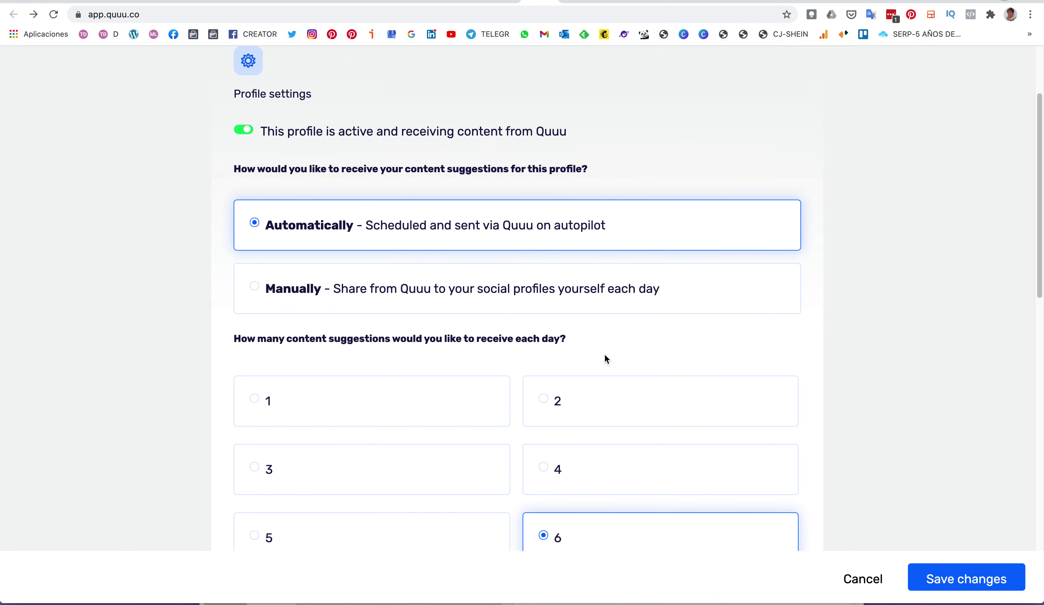
{"action": "scroll", "coordinate": [606, 357], "scroll_direction": "up", "scroll_amount": 7}
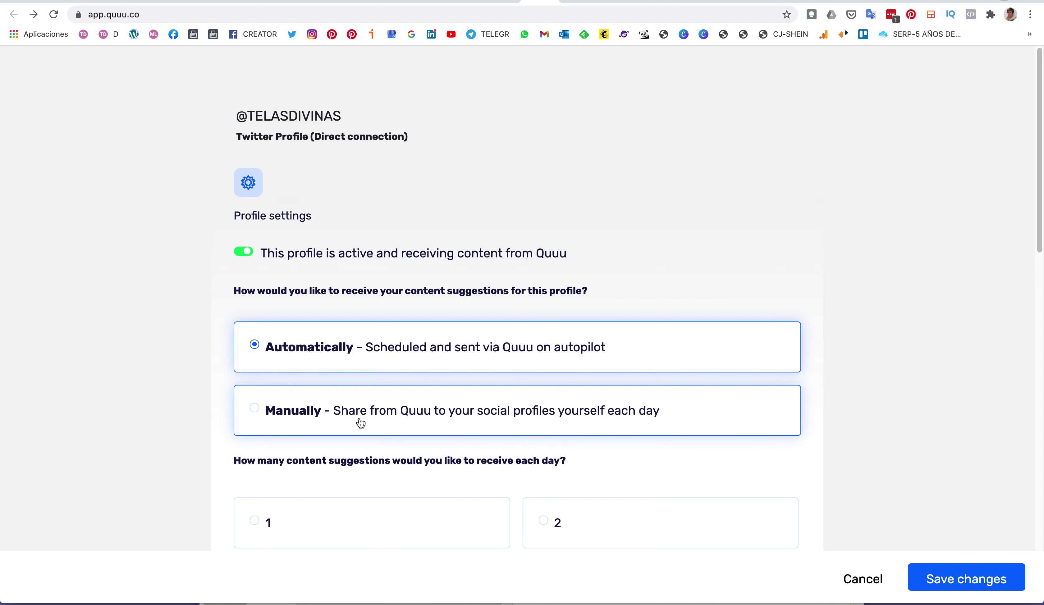
Try the Manually delivery option, set it back to Automatically, and save and close the profile settings
{"action": "left_click", "coordinate": [394, 410]}
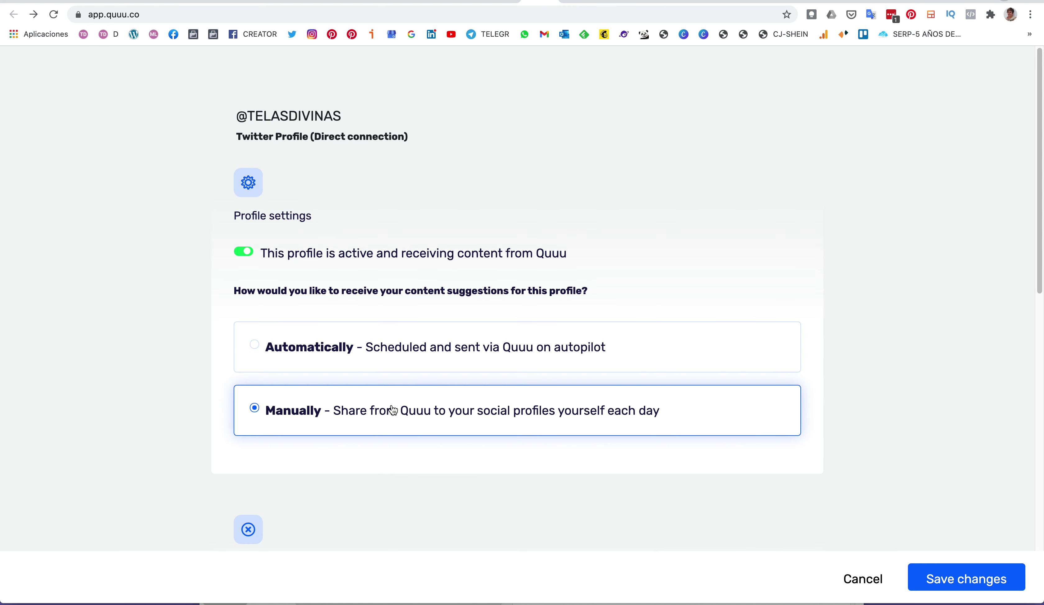
{"action": "left_click", "coordinate": [260, 346]}
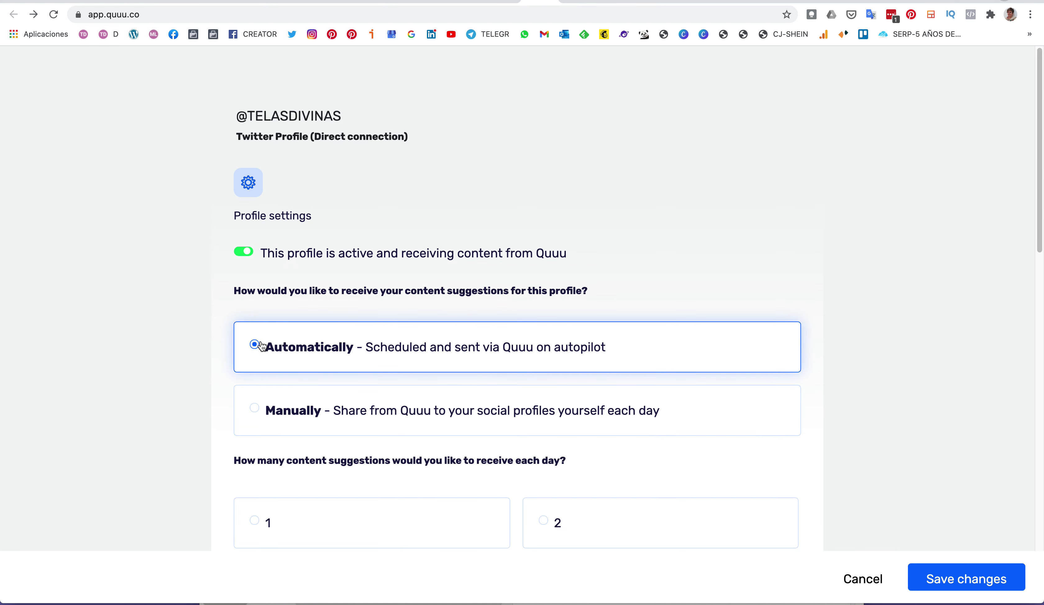
{"action": "left_click", "coordinate": [978, 582]}
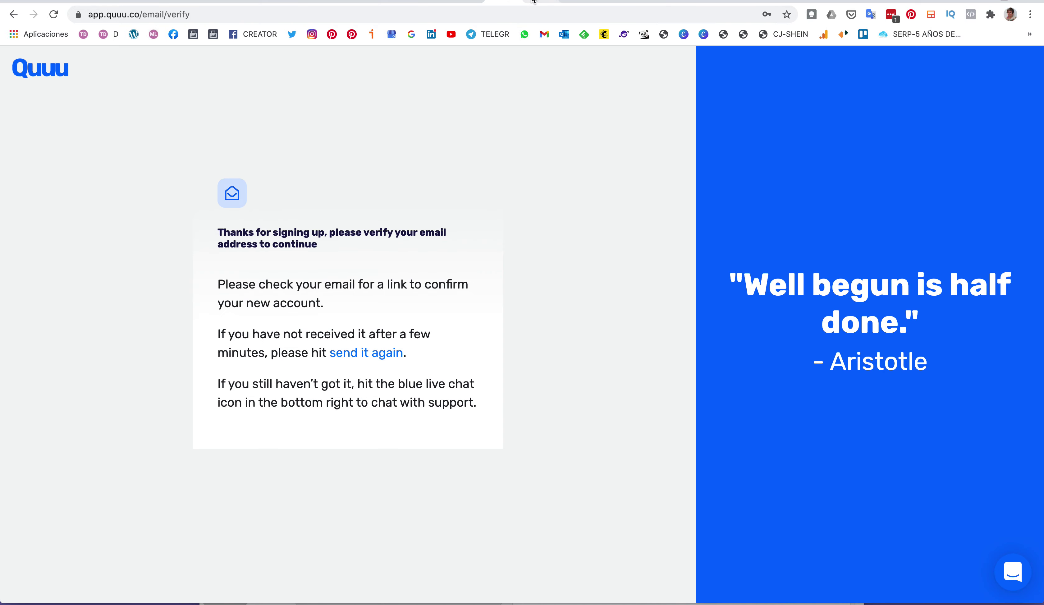
{"action": "key", "text": "super+bracketleft"}
{"action": "left_click", "coordinate": [1016, 67]}
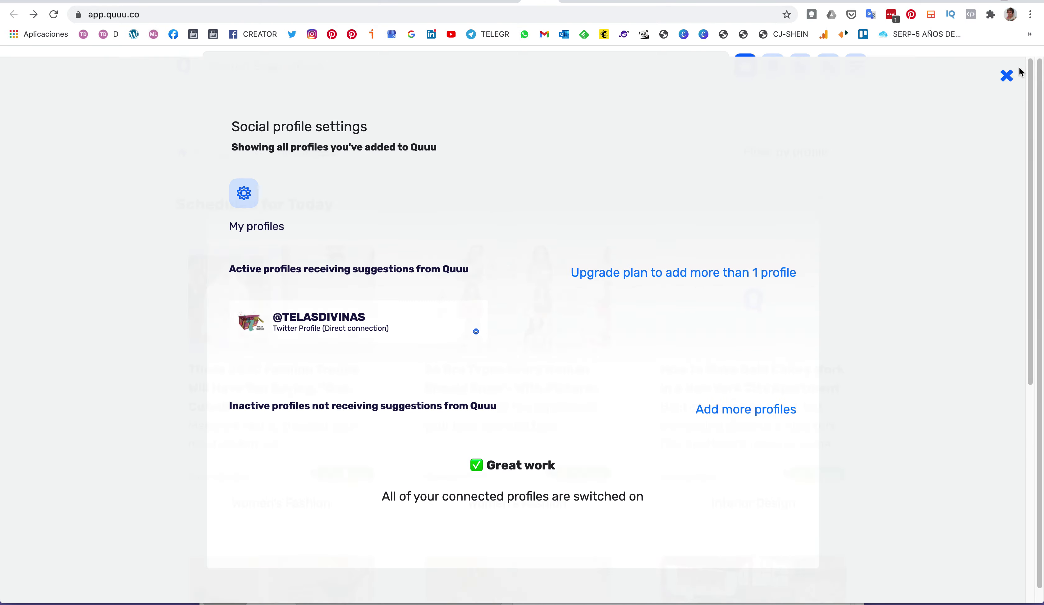
Examine the posts scheduled for today with their send times and categories, and look over the list of available categories
{"action": "scroll", "coordinate": [994, 349], "scroll_direction": "down", "scroll_amount": 5}
{"action": "scroll", "coordinate": [994, 349], "scroll_direction": "up", "scroll_amount": 5}
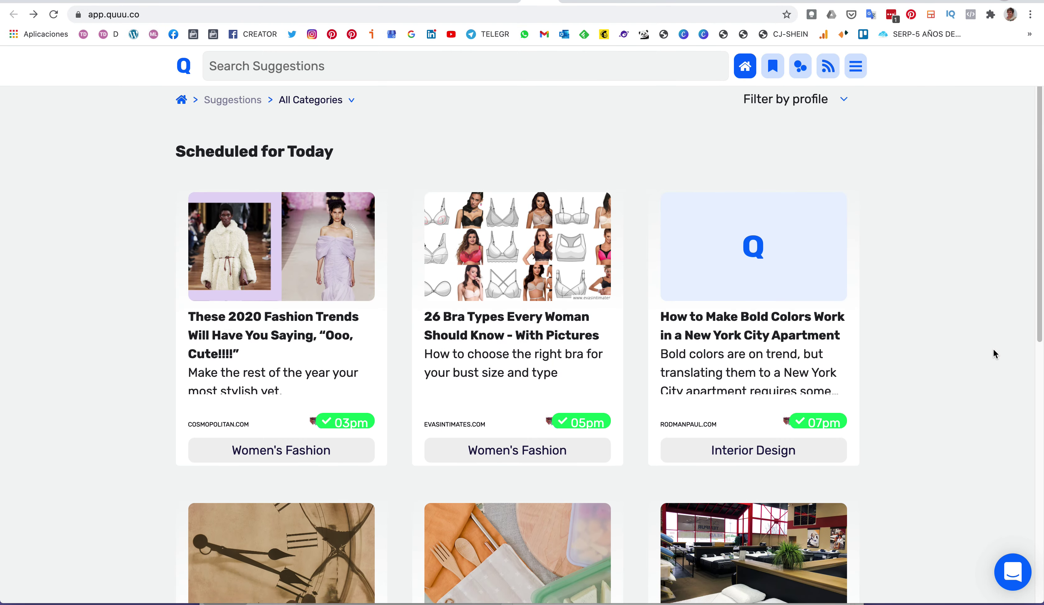
{"action": "left_click", "coordinate": [353, 160]}
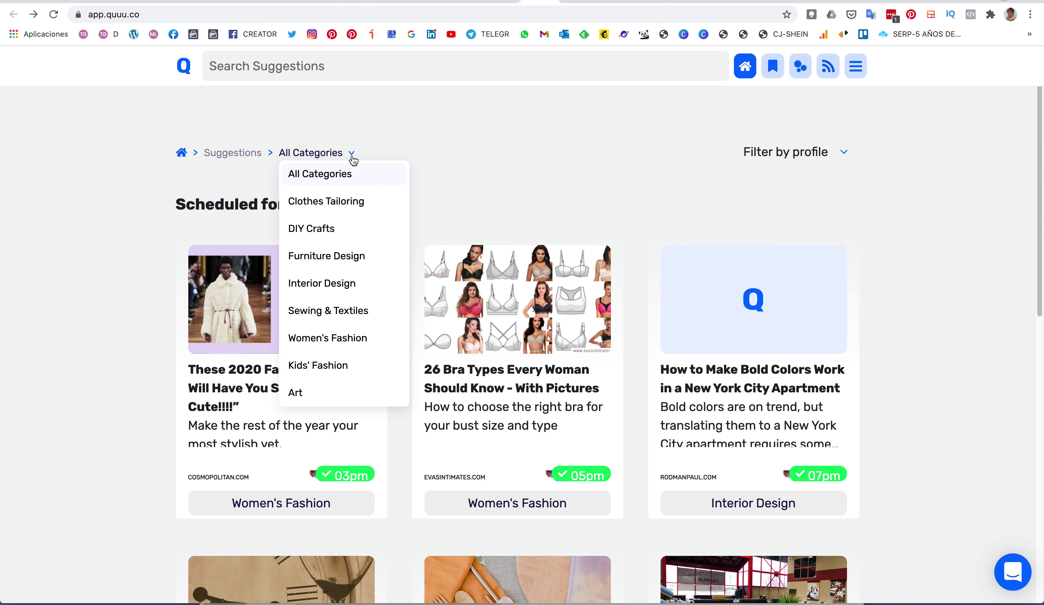
{"action": "left_click", "coordinate": [485, 195]}
{"action": "scroll", "coordinate": [669, 300], "scroll_direction": "down", "scroll_amount": 6}
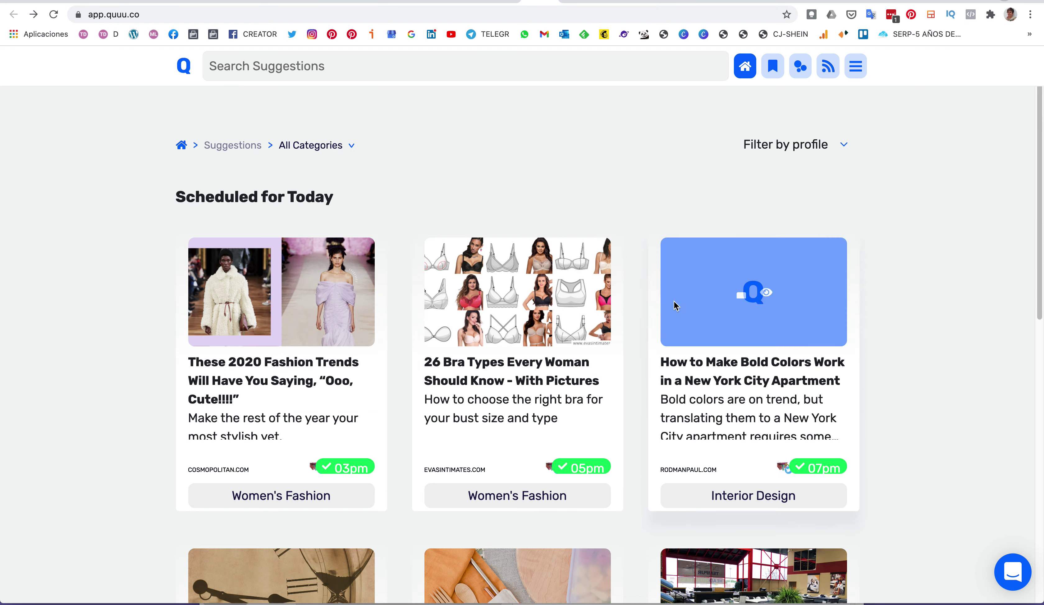
{"action": "scroll", "coordinate": [770, 407], "scroll_direction": "down", "scroll_amount": 3}
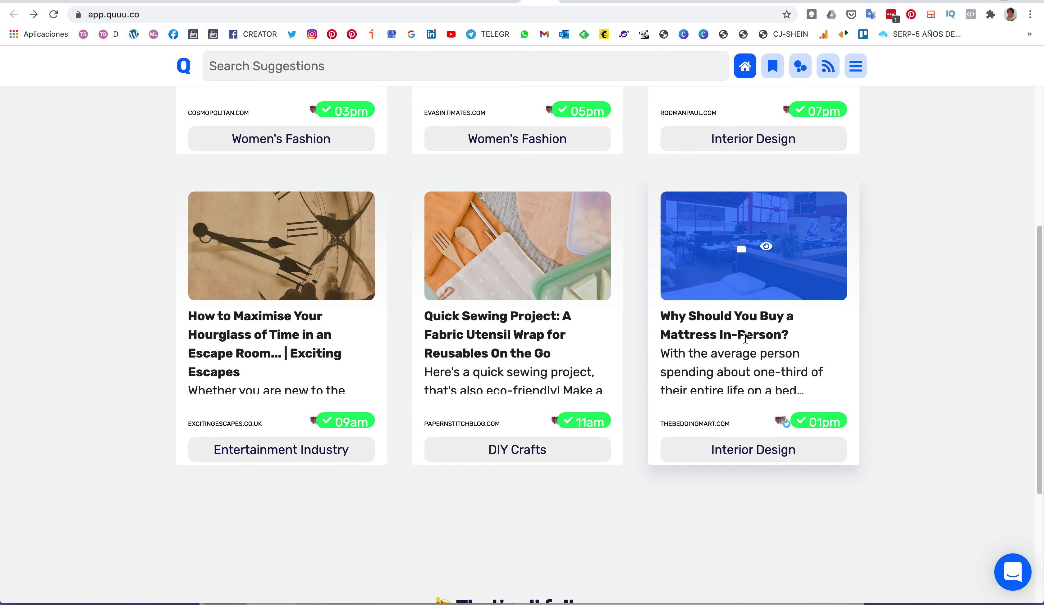
{"action": "scroll", "coordinate": [755, 350], "scroll_direction": "up", "scroll_amount": 9}
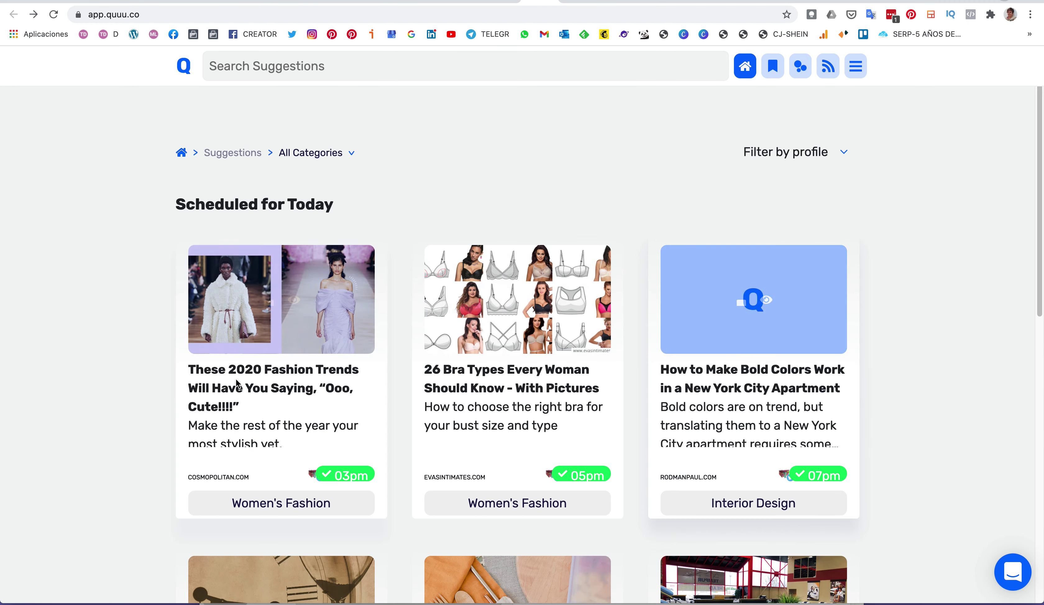
{"action": "scroll", "coordinate": [367, 340], "scroll_direction": "down", "scroll_amount": 4}
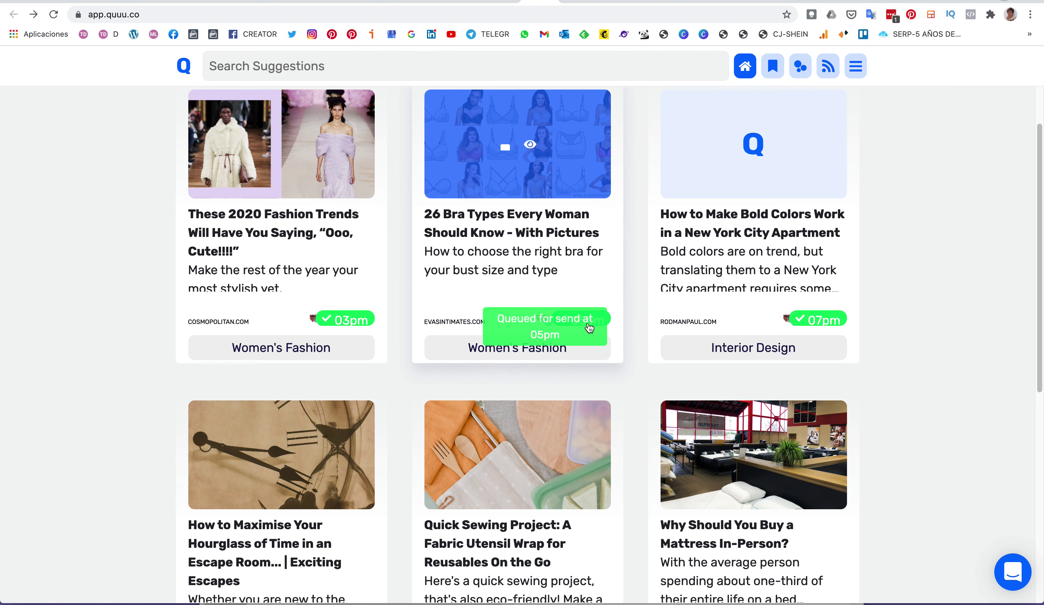
{"action": "scroll", "coordinate": [582, 328], "scroll_direction": "down", "scroll_amount": 3}
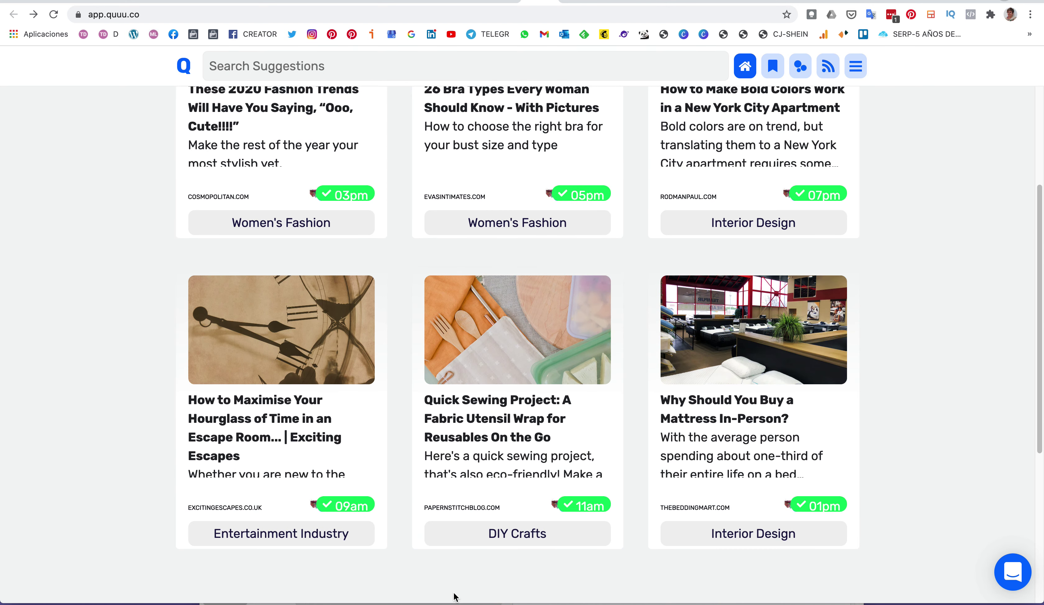
{"action": "scroll", "coordinate": [901, 489], "scroll_direction": "up", "scroll_amount": 2}
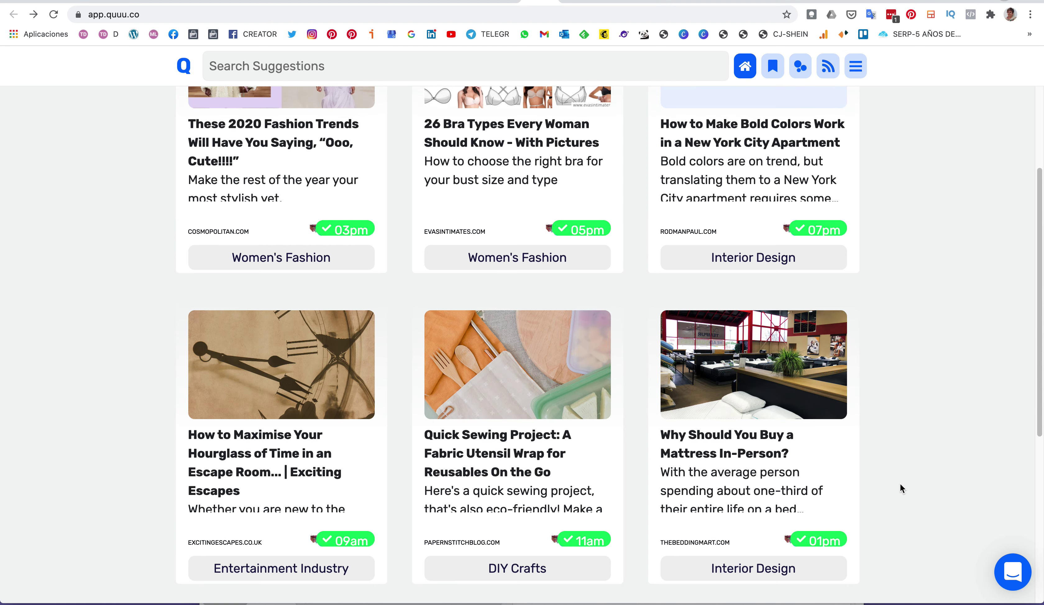
{"action": "scroll", "coordinate": [901, 489], "scroll_direction": "down", "scroll_amount": 1}
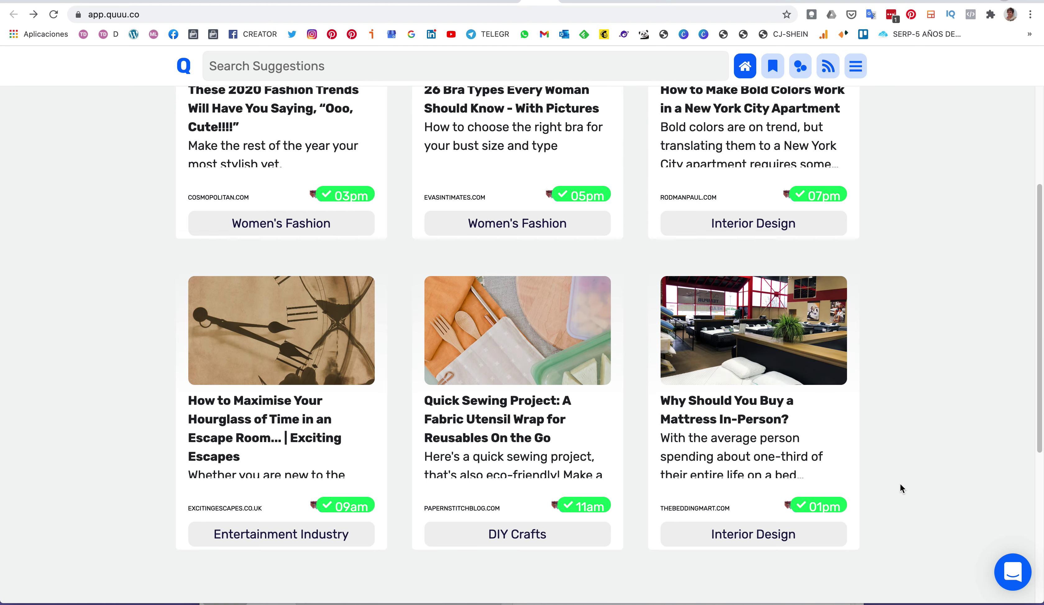
{"action": "scroll", "coordinate": [901, 486], "scroll_direction": "up", "scroll_amount": 6}
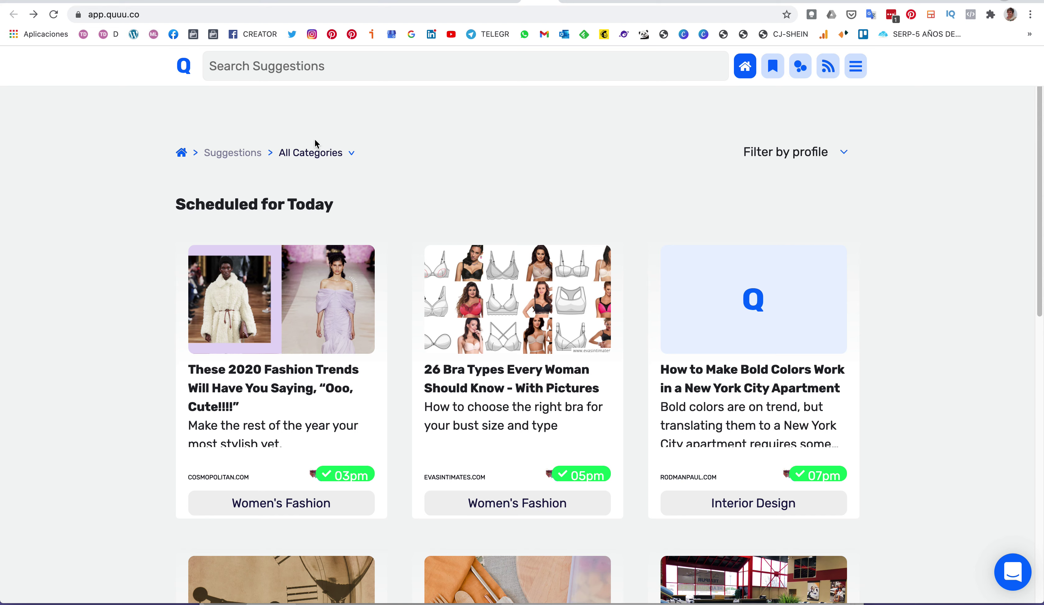
Filter the scheduled suggestions by Women's Fashion, Furniture Design and finally DIY Crafts, and look through the filtered content
{"action": "left_click", "coordinate": [351, 155]}
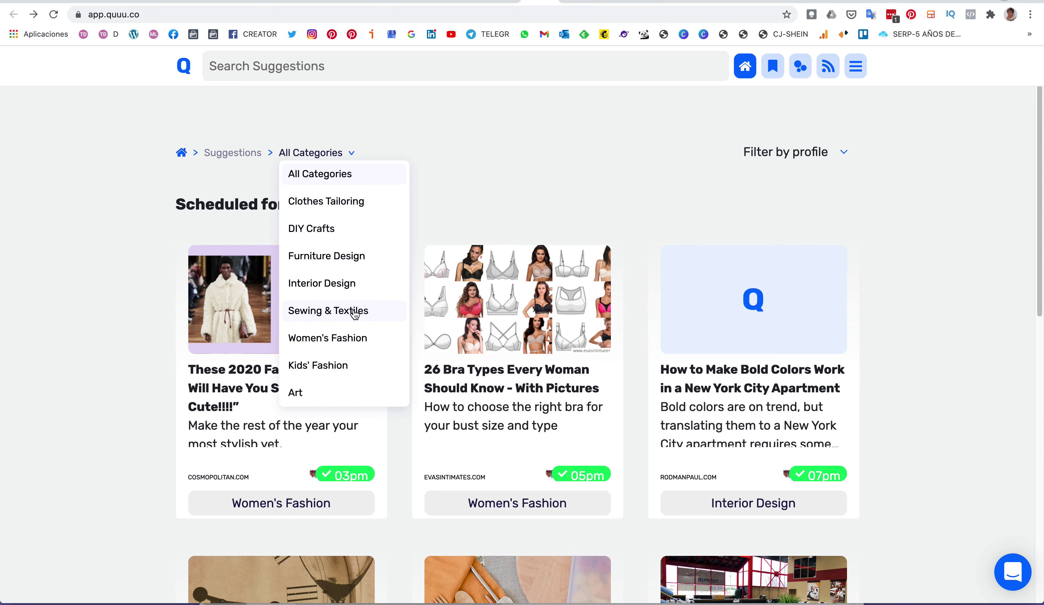
{"action": "left_click", "coordinate": [351, 339]}
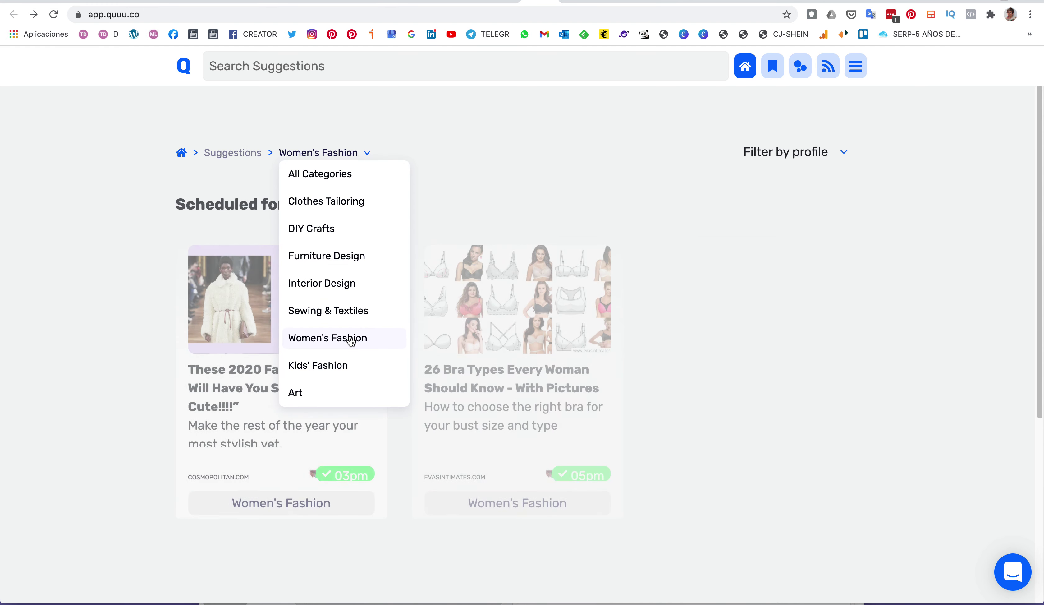
{"action": "left_click", "coordinate": [319, 258]}
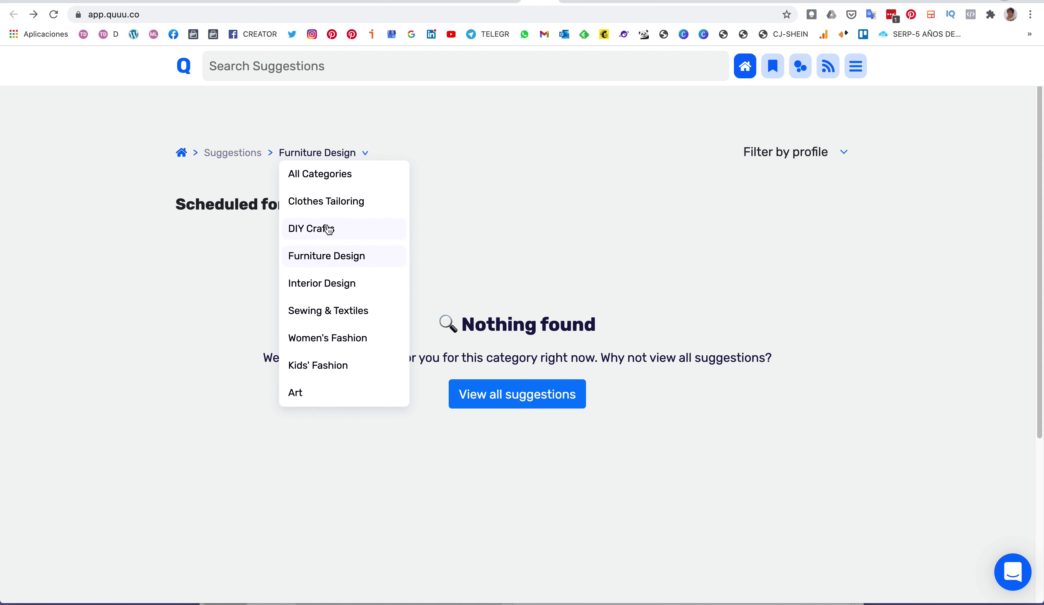
{"action": "left_click", "coordinate": [327, 232]}
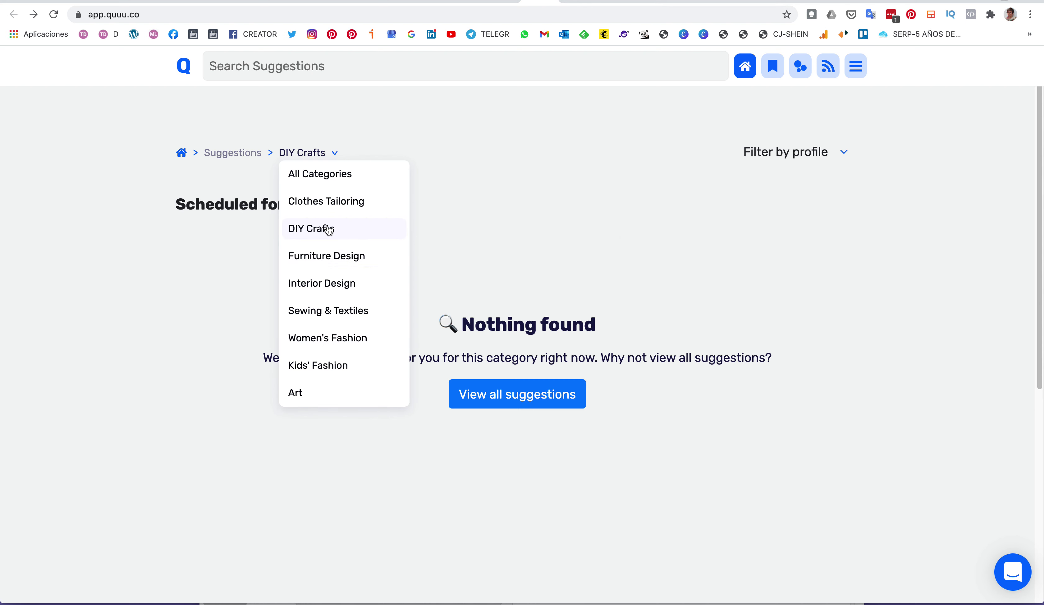
{"action": "left_click", "coordinate": [454, 148]}
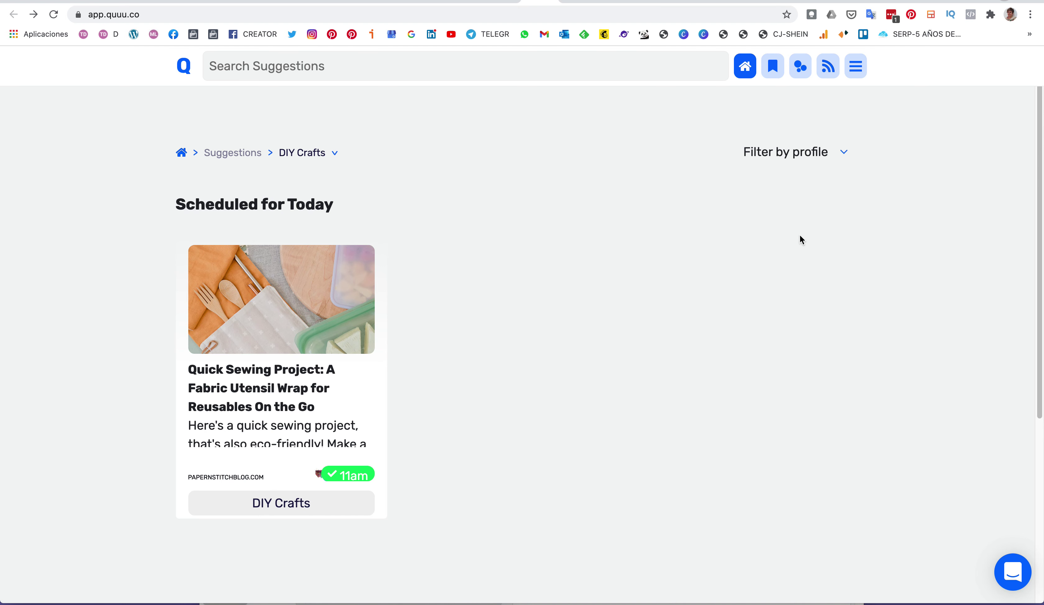
{"action": "scroll", "coordinate": [783, 243], "scroll_direction": "down", "scroll_amount": 3}
{"action": "scroll", "coordinate": [783, 243], "scroll_direction": "up", "scroll_amount": 3}
{"action": "scroll", "coordinate": [783, 243], "scroll_direction": "down", "scroll_amount": 3}
{"action": "scroll", "coordinate": [783, 243], "scroll_direction": "down", "scroll_amount": 3}
{"action": "scroll", "coordinate": [782, 243], "scroll_direction": "up", "scroll_amount": 5}
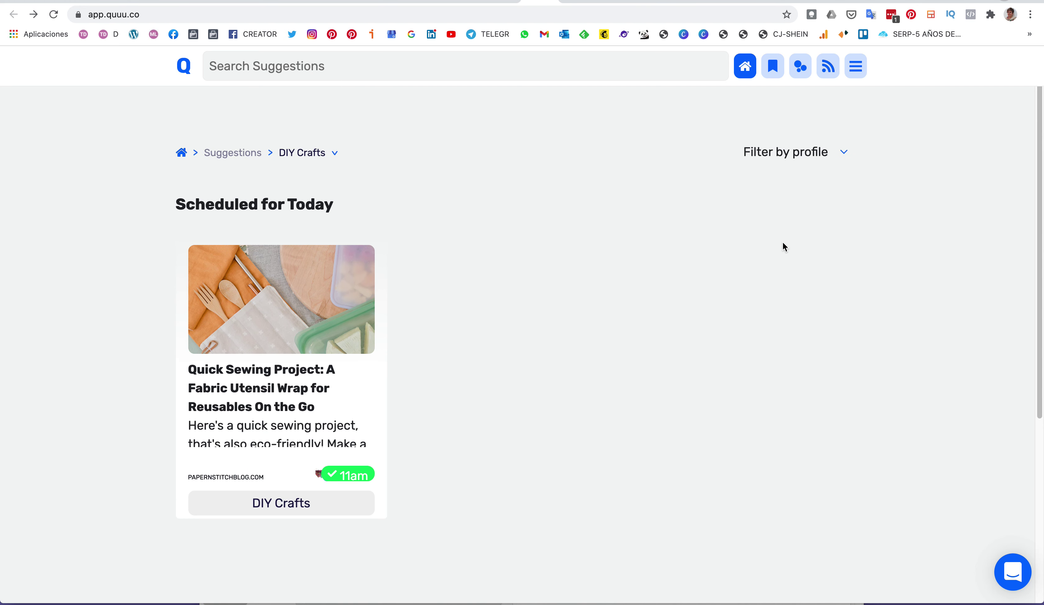